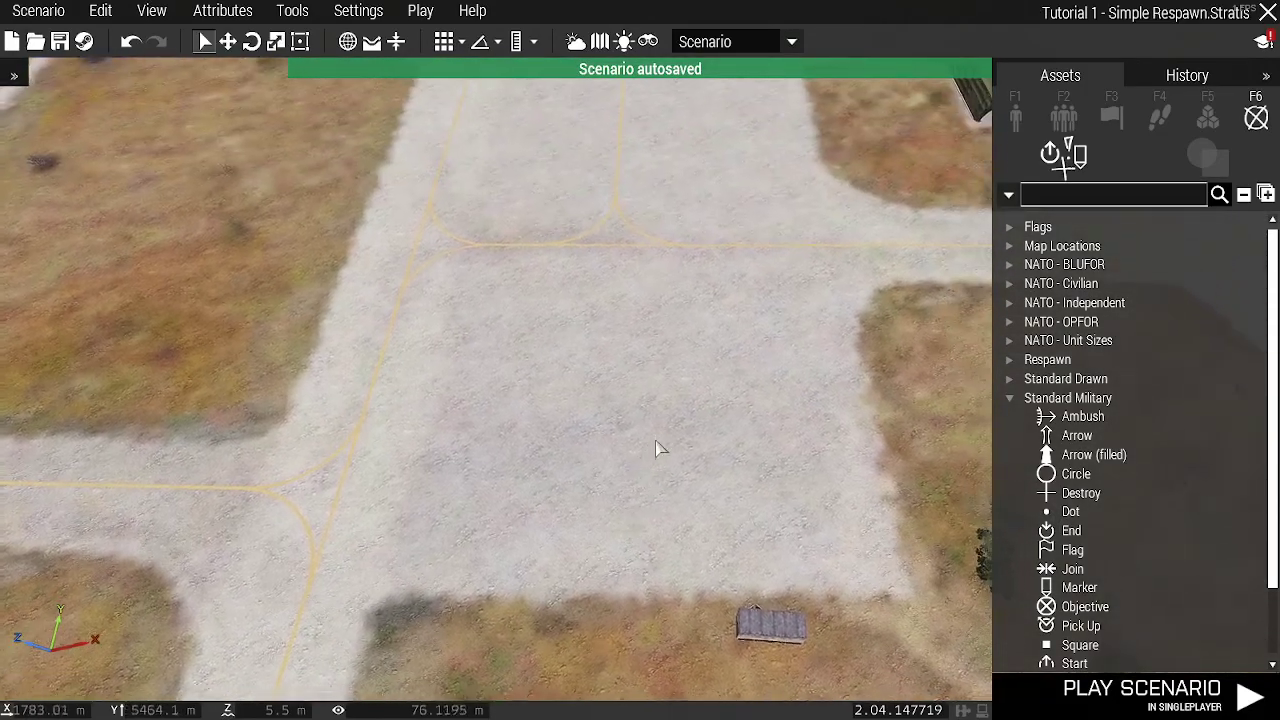
- Show placeable units in the asset browser and view the BLUFOR, OPFOR and Independent rosters
{"action": "right_click_drag", "start_coordinate": [655, 449], "coordinate": [651, 360]}
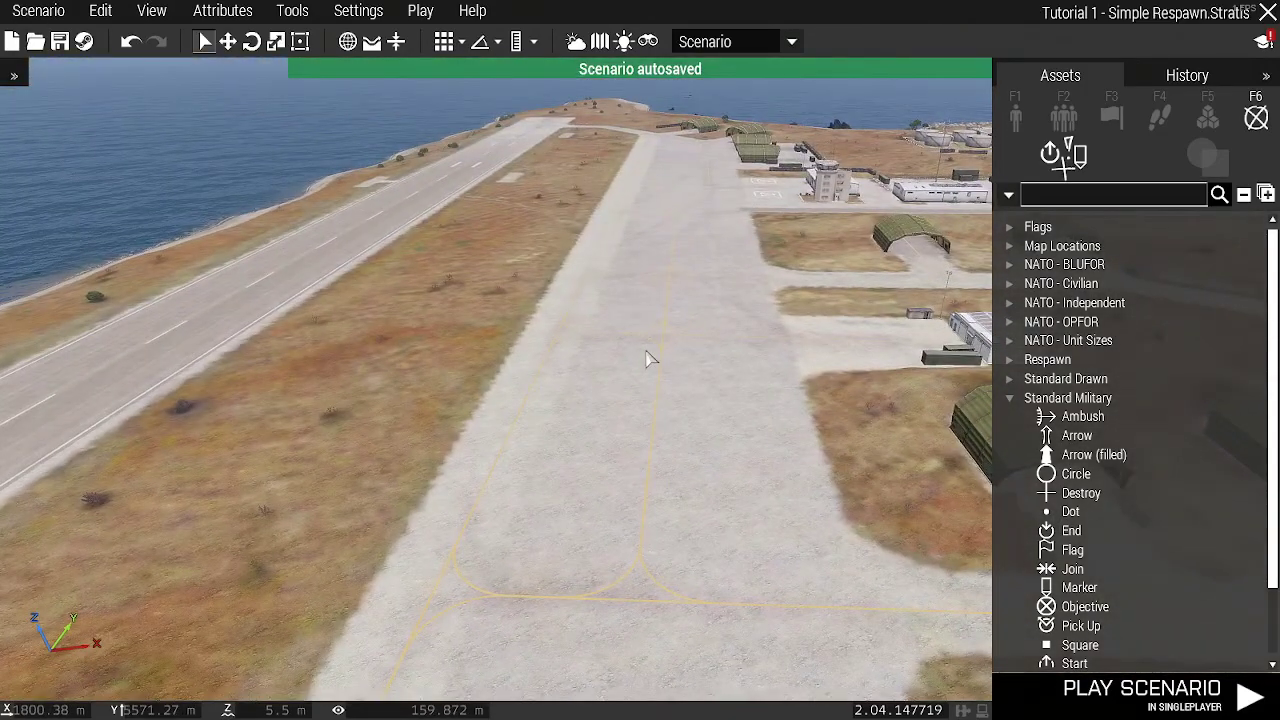
{"action": "key", "text": "w"}
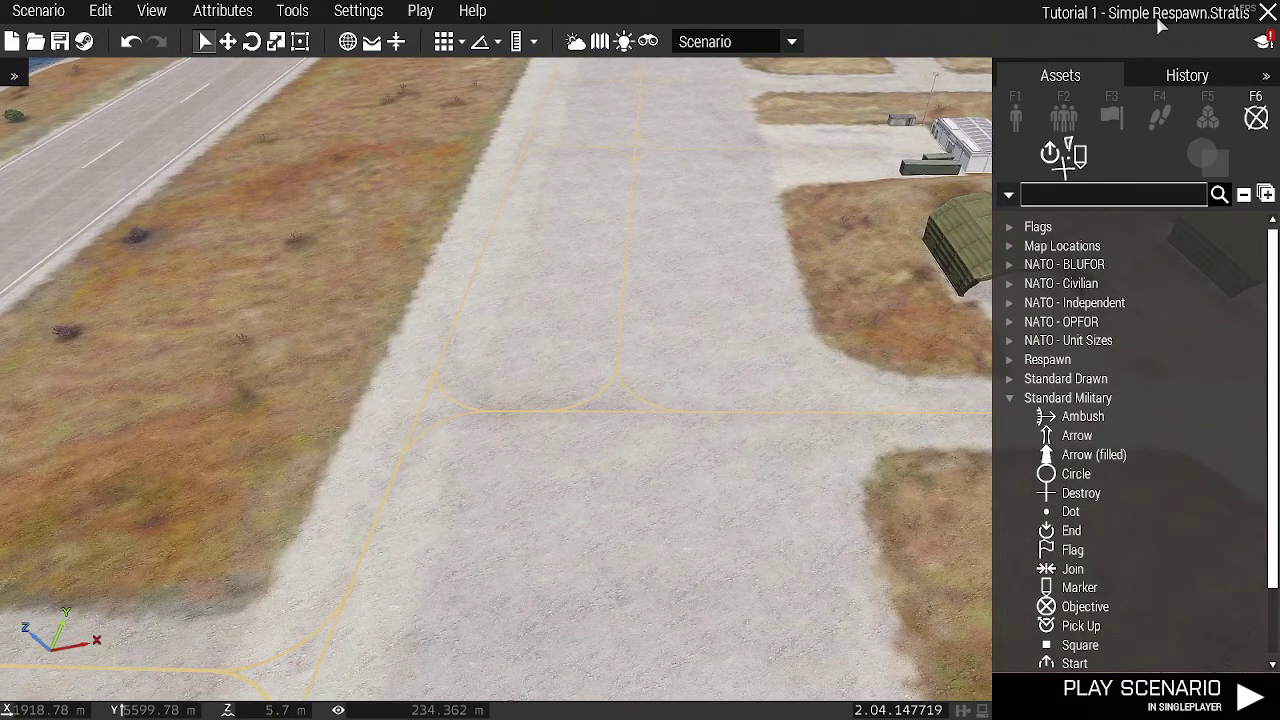
{"action": "left_click", "coordinate": [1016, 118]}
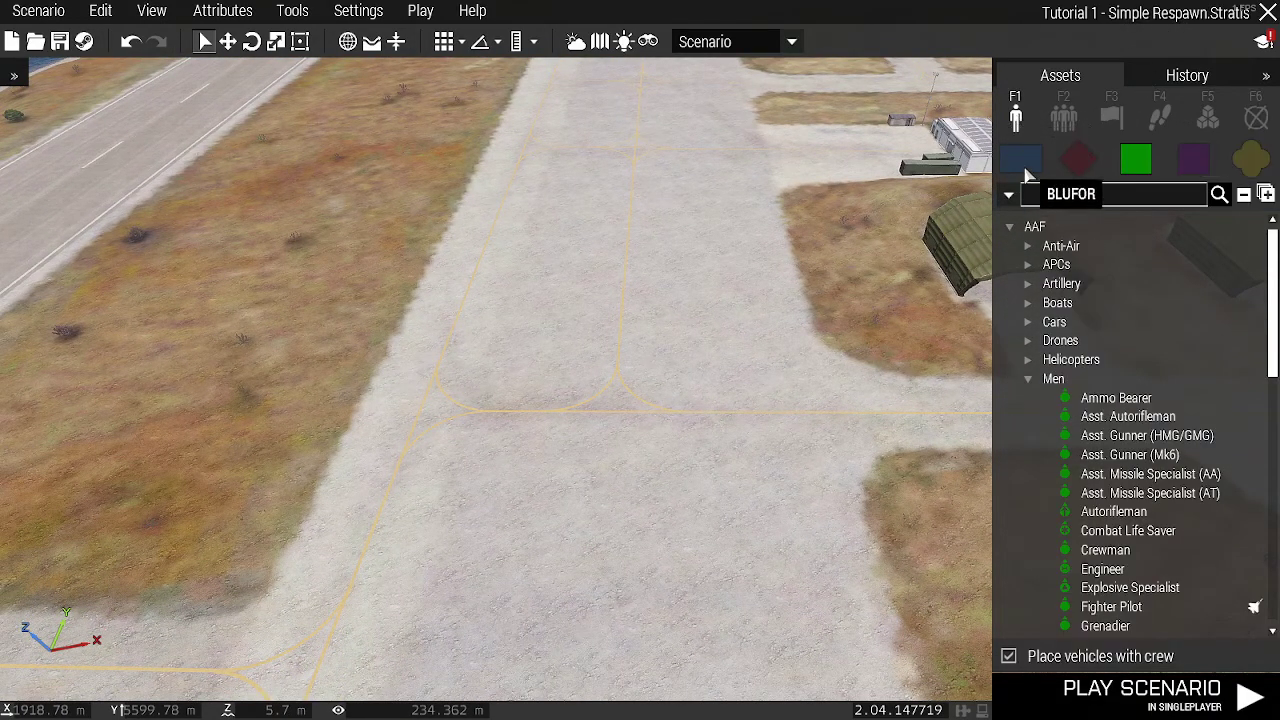
{"action": "left_click", "coordinate": [1022, 163]}
{"action": "left_click", "coordinate": [1078, 163]}
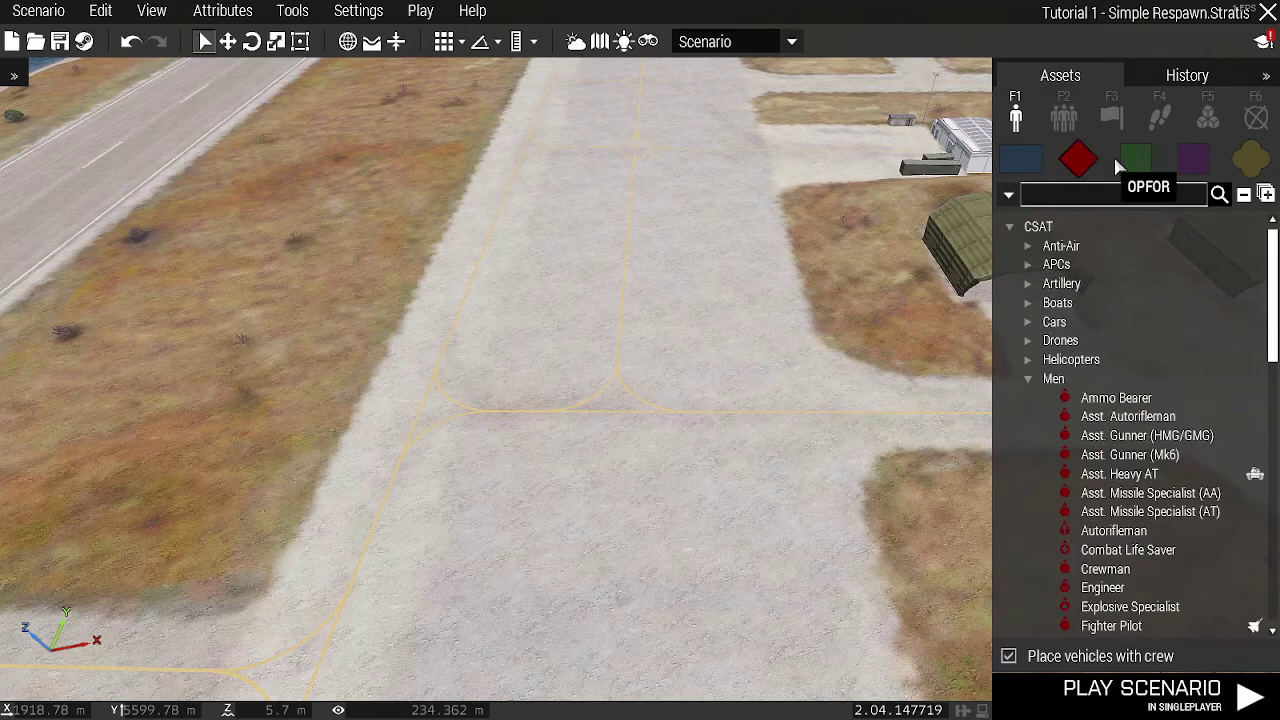
{"action": "left_click", "coordinate": [1135, 163]}
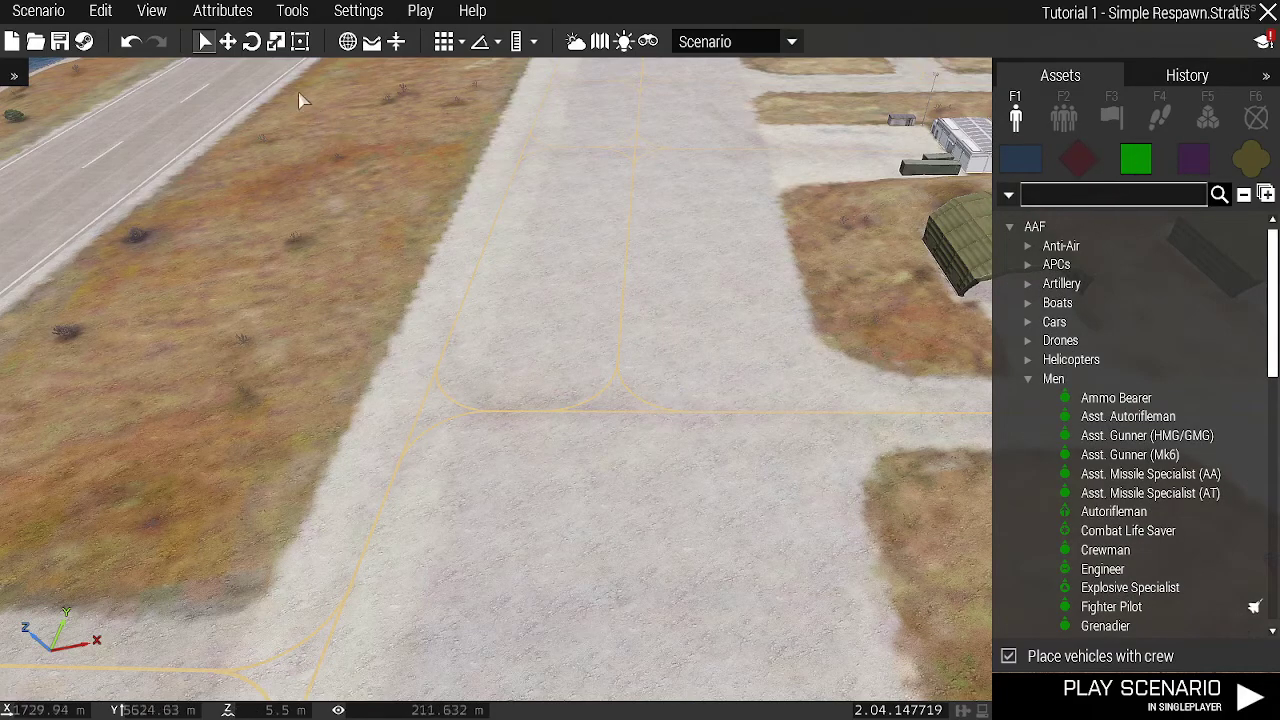
- Place a NATO Ammo Bearer on the taxiway
{"action": "left_click", "coordinate": [1020, 162]}
{"action": "left_click", "coordinate": [1101, 458]}
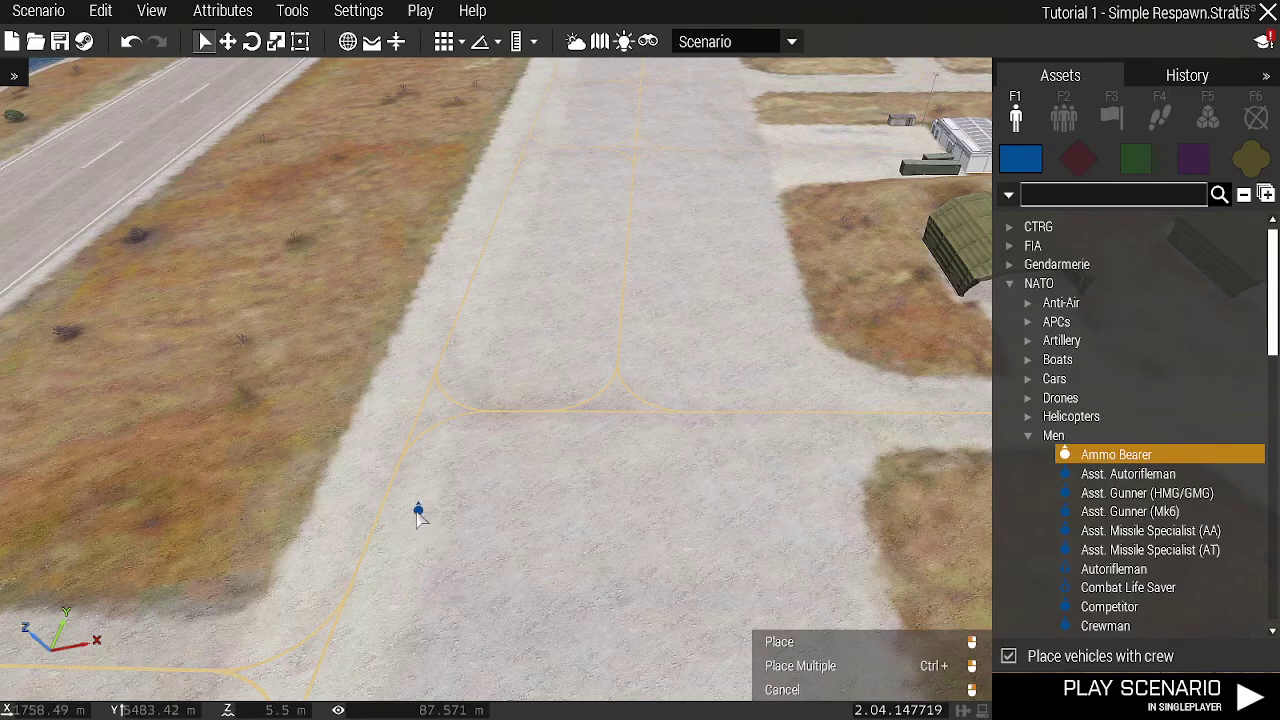
{"action": "left_click", "coordinate": [414, 508]}
- Place a CSAT Ammo Bearer among the hangars and make it playable
{"action": "left_click", "coordinate": [1078, 158]}
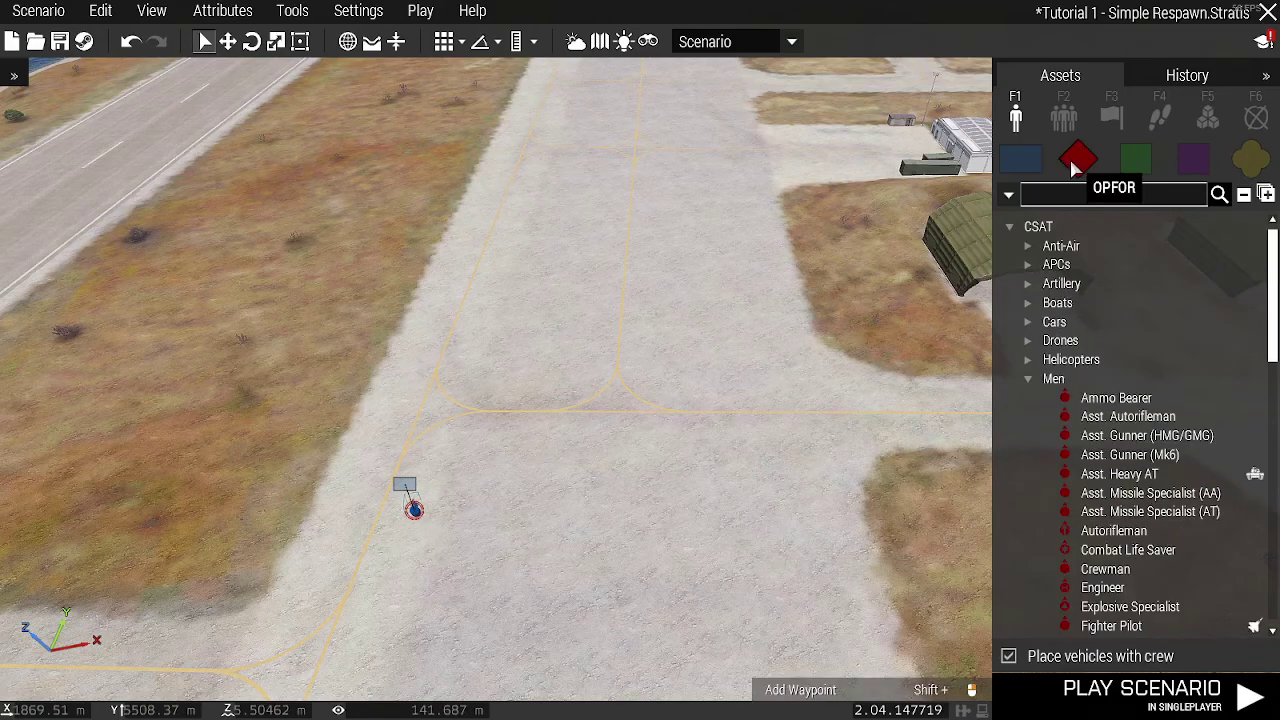
{"action": "left_click", "coordinate": [1112, 398]}
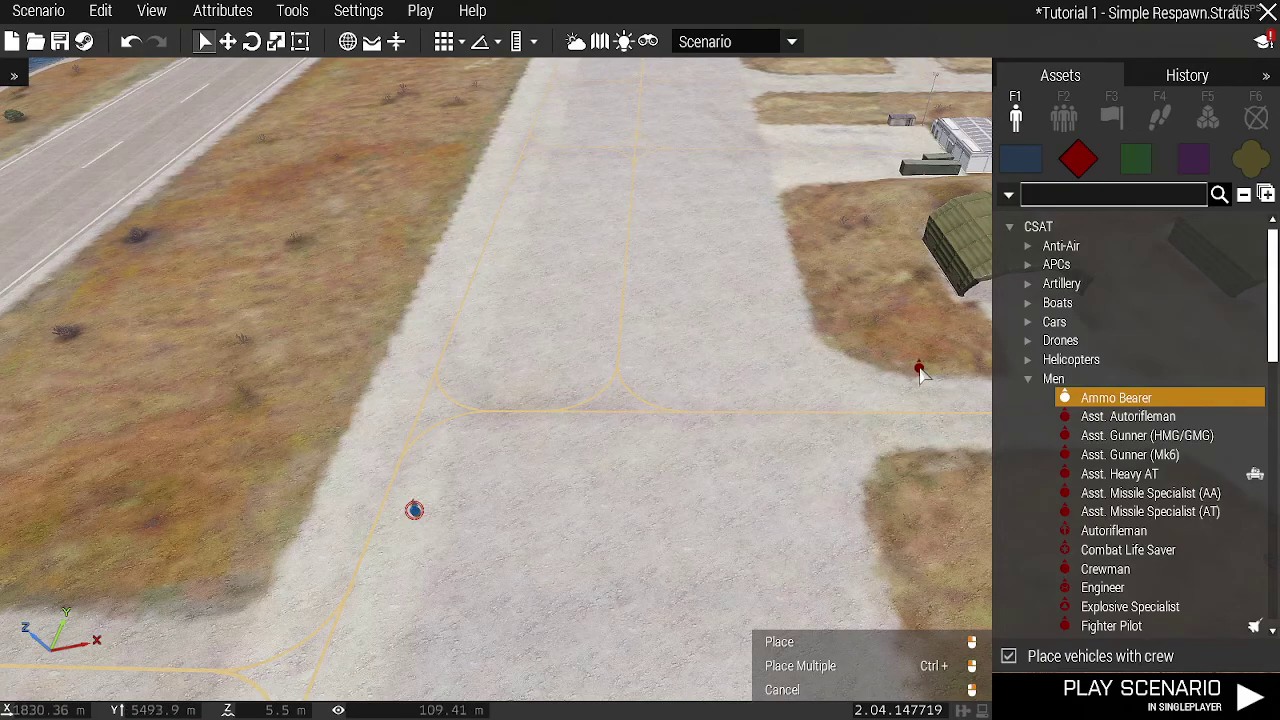
{"action": "right_click_drag", "start_coordinate": [694, 428], "coordinate": [668, 328]}
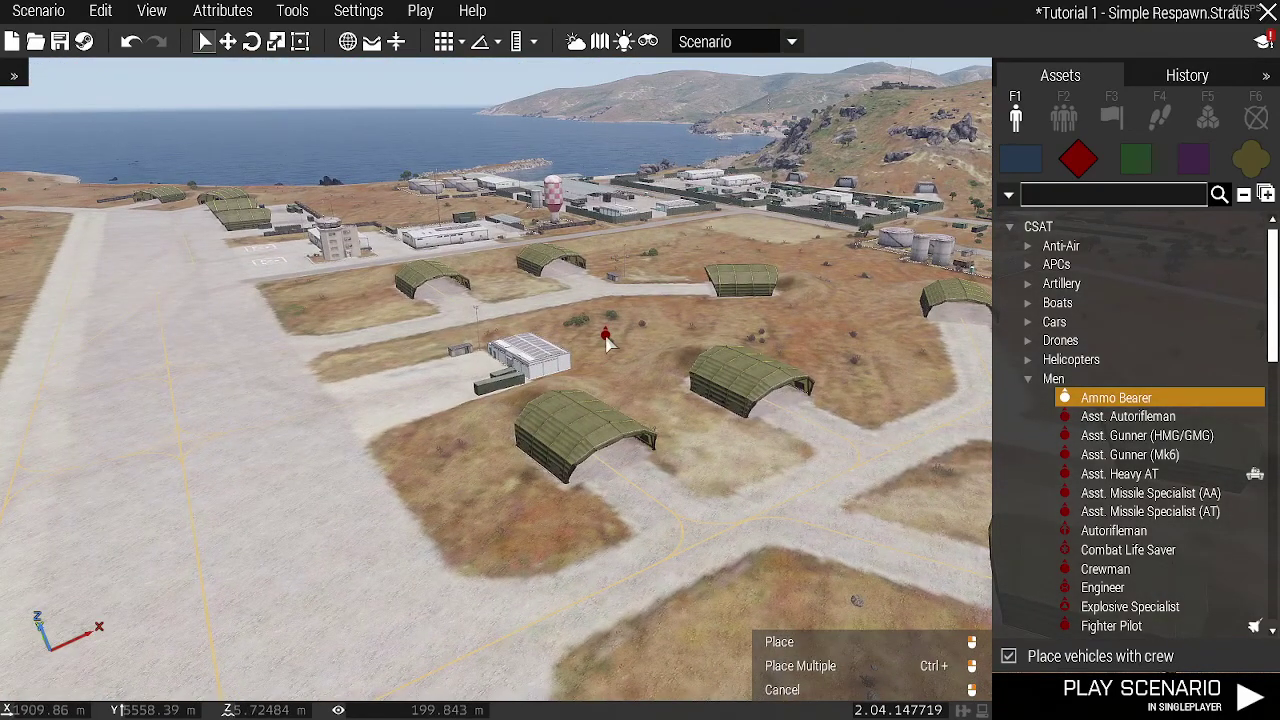
{"action": "left_click", "coordinate": [612, 342]}
{"action": "double_click", "coordinate": [612, 342]}
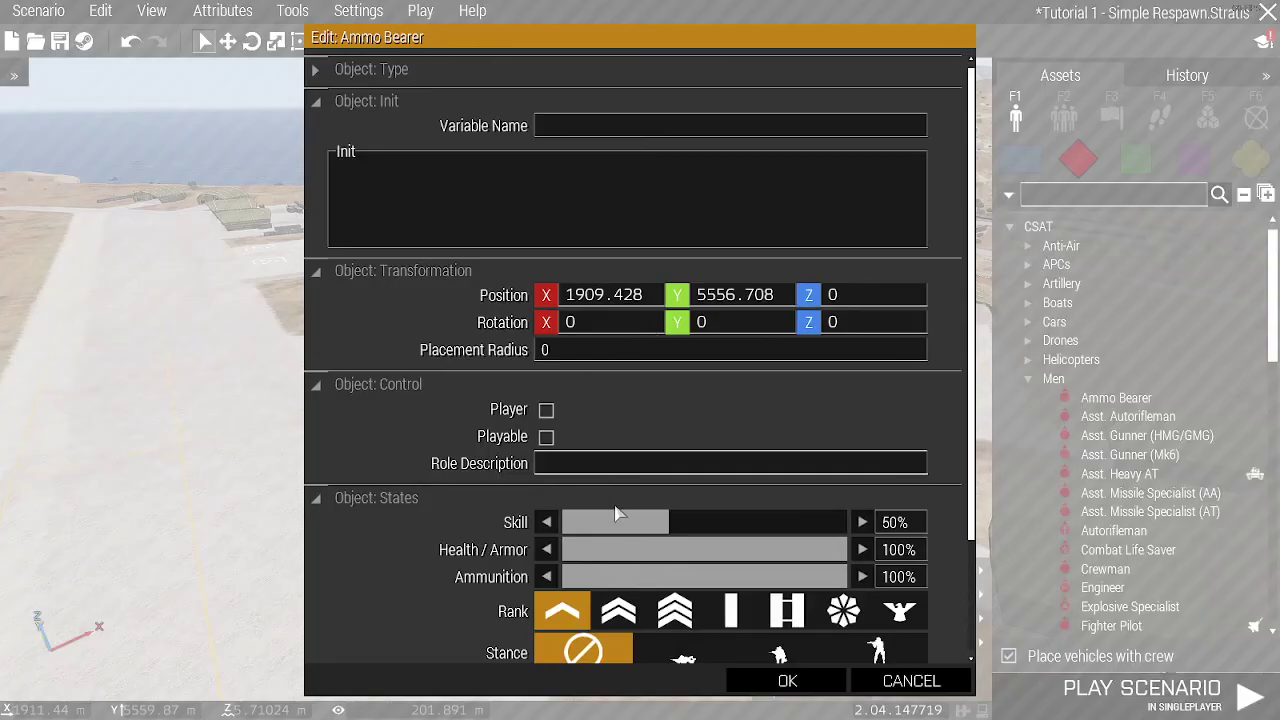
{"action": "left_click", "coordinate": [787, 680]}
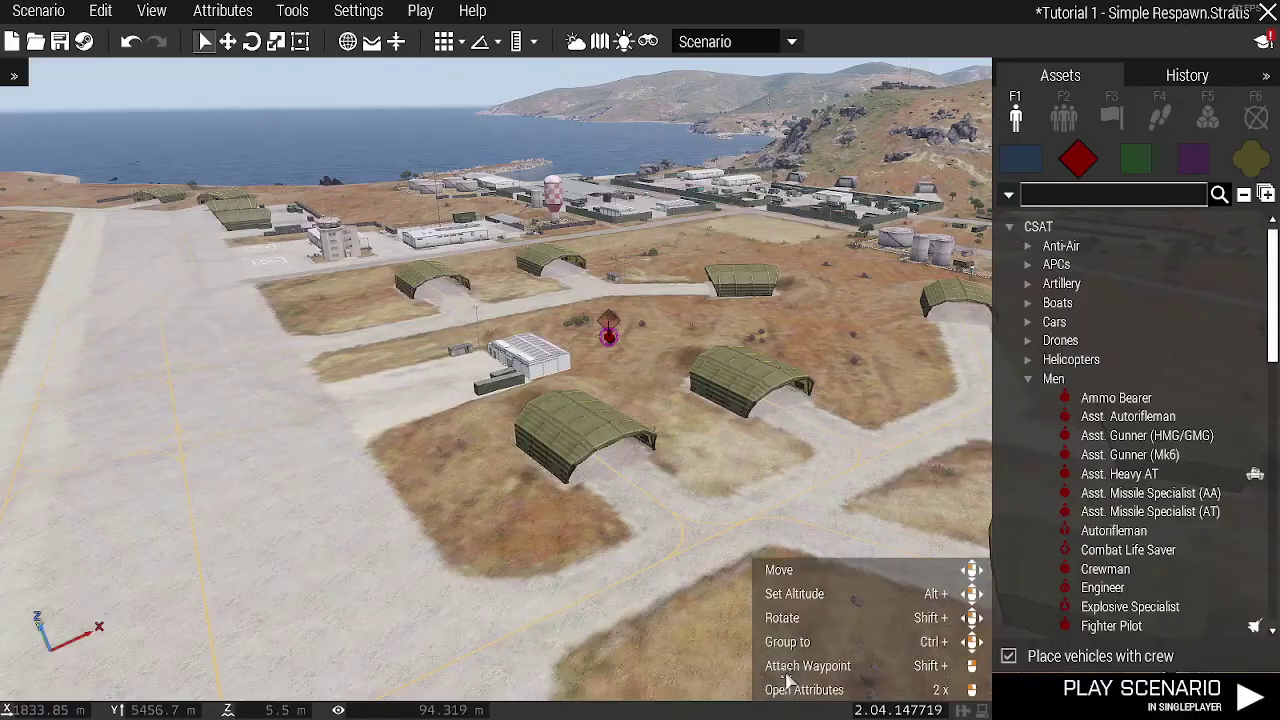
- Place a playable AAF Ammo Bearer by the harbour
{"action": "left_click", "coordinate": [1135, 160]}
{"action": "left_click", "coordinate": [1116, 398]}
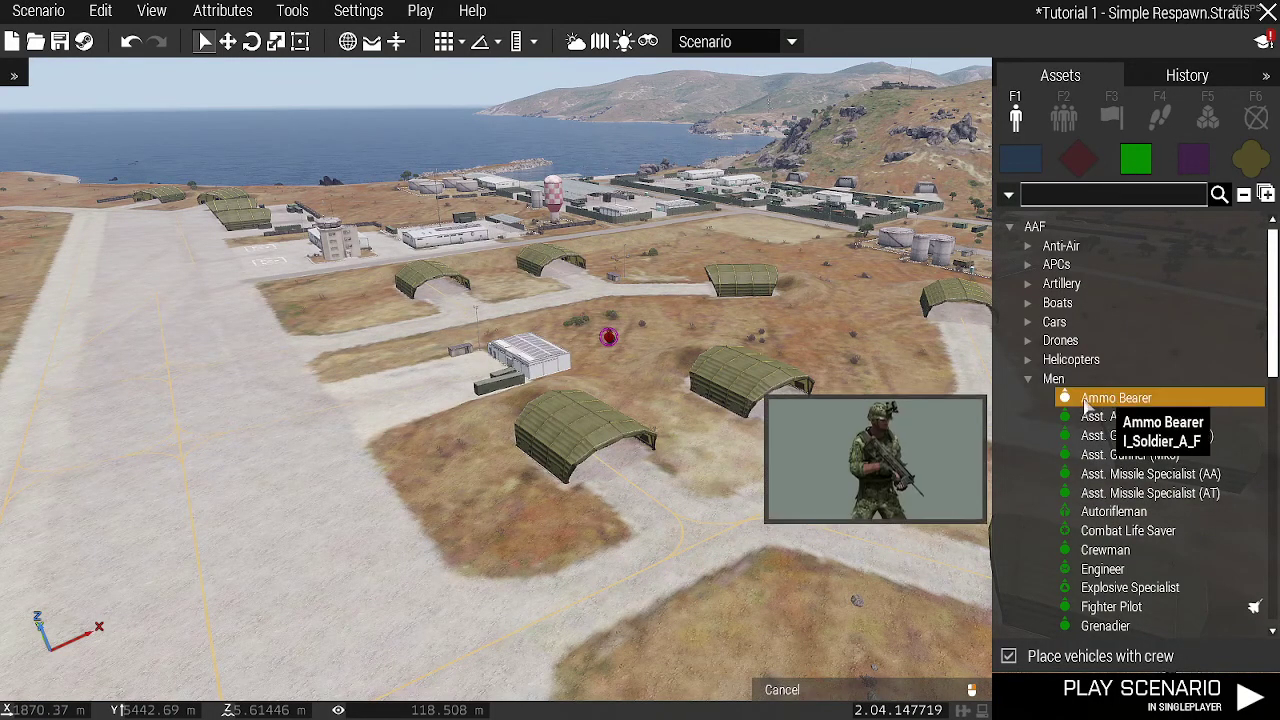
{"action": "right_click_drag", "start_coordinate": [1116, 398], "coordinate": [580, 367]}
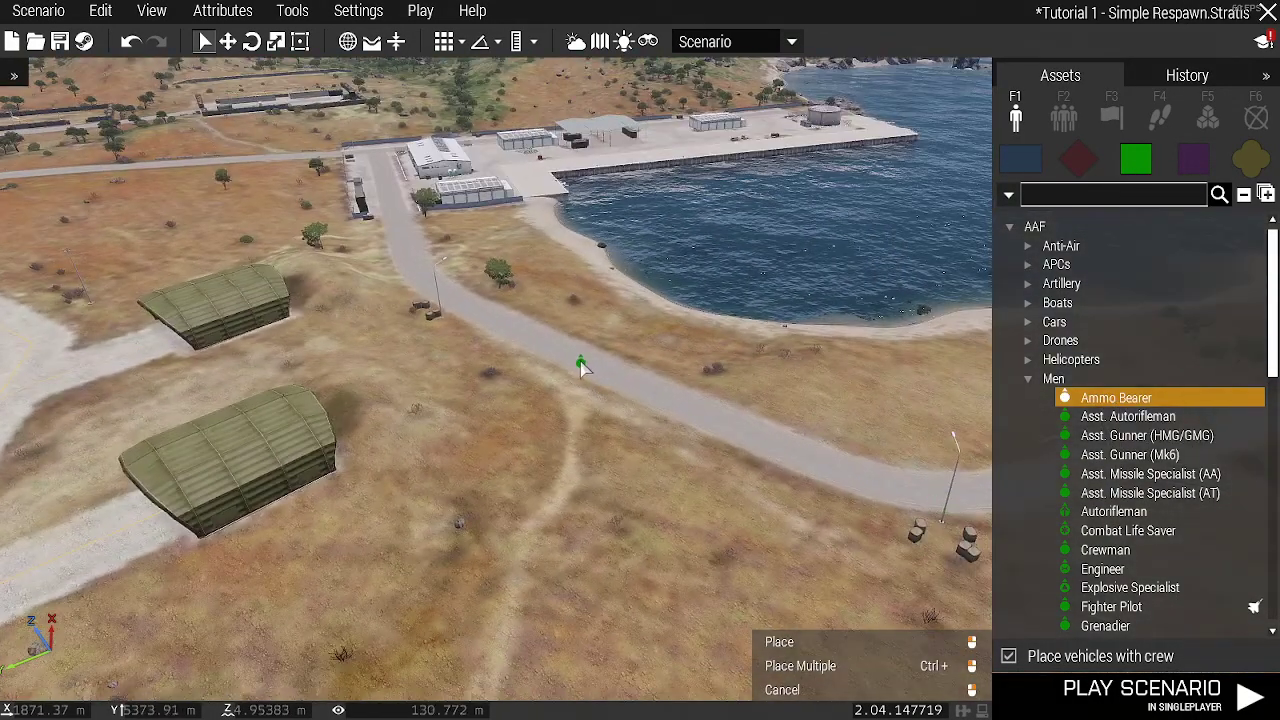
{"action": "left_click", "coordinate": [490, 160]}
{"action": "double_click", "coordinate": [490, 160]}
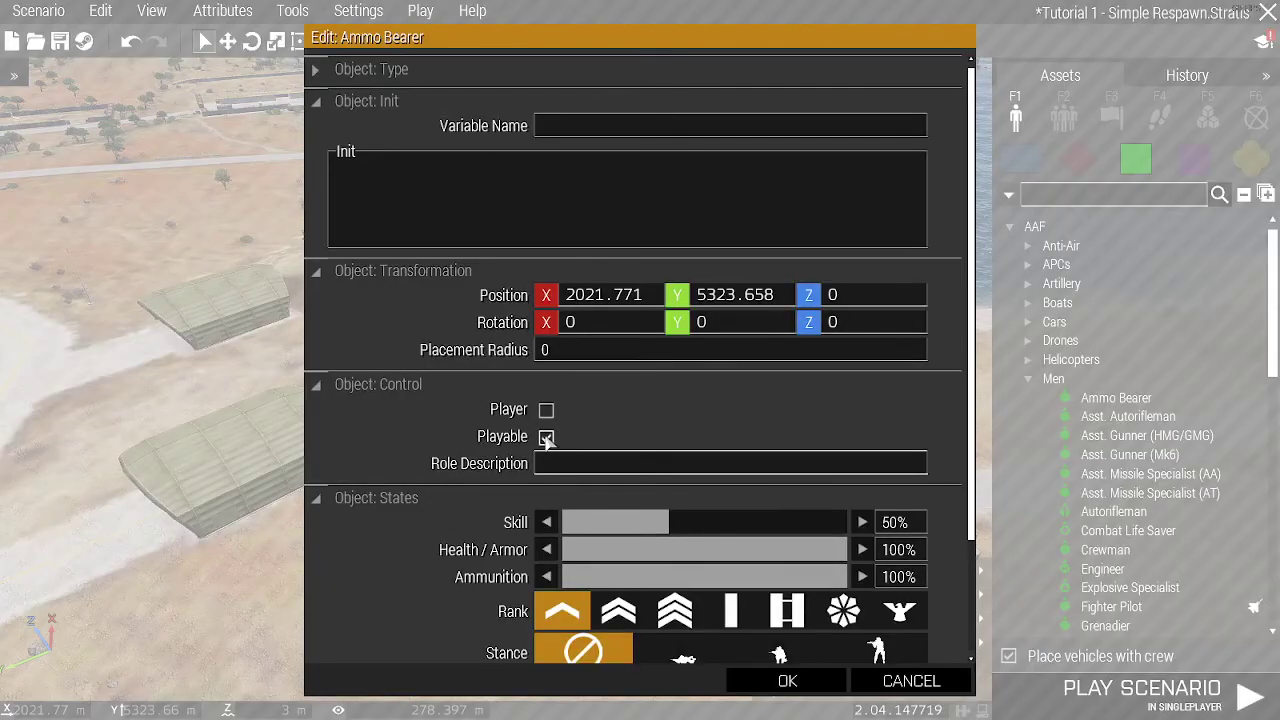
{"action": "left_click", "coordinate": [787, 680]}
{"action": "scroll", "coordinate": [699, 288], "scroll_direction": "up", "scroll_amount": 5}
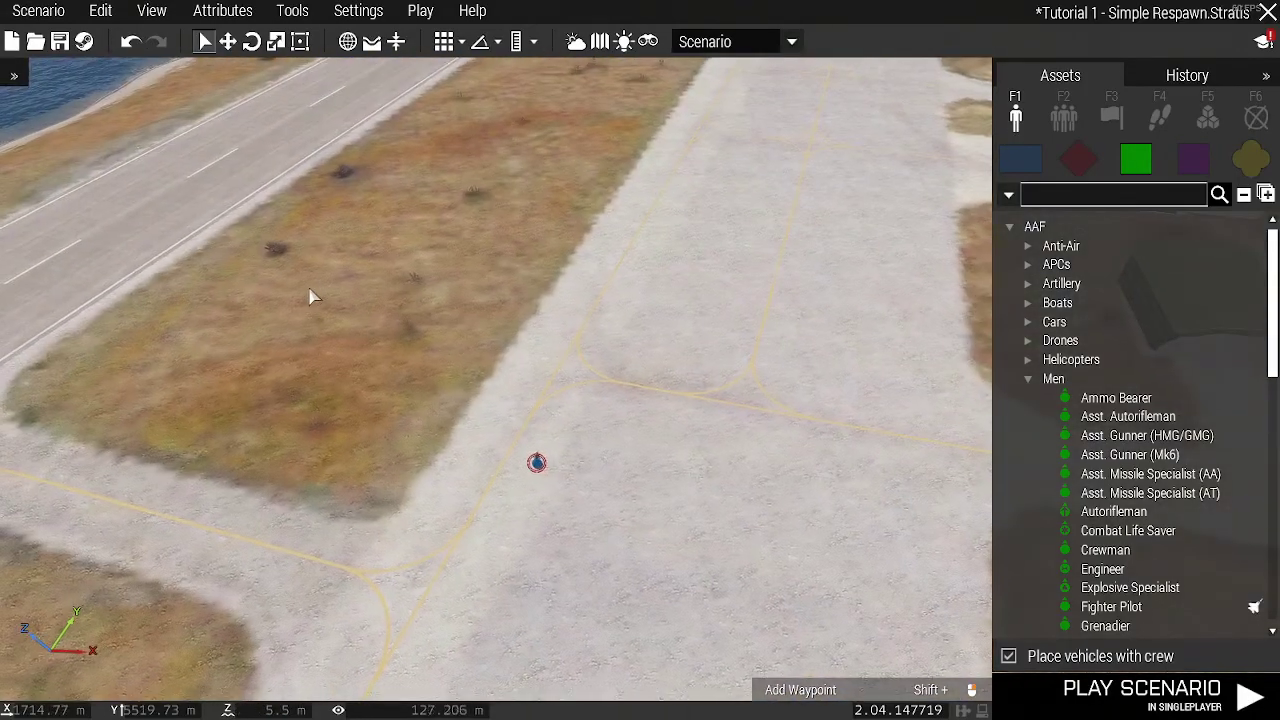
{"action": "right_click_drag", "start_coordinate": [311, 296], "coordinate": [435, 298]}
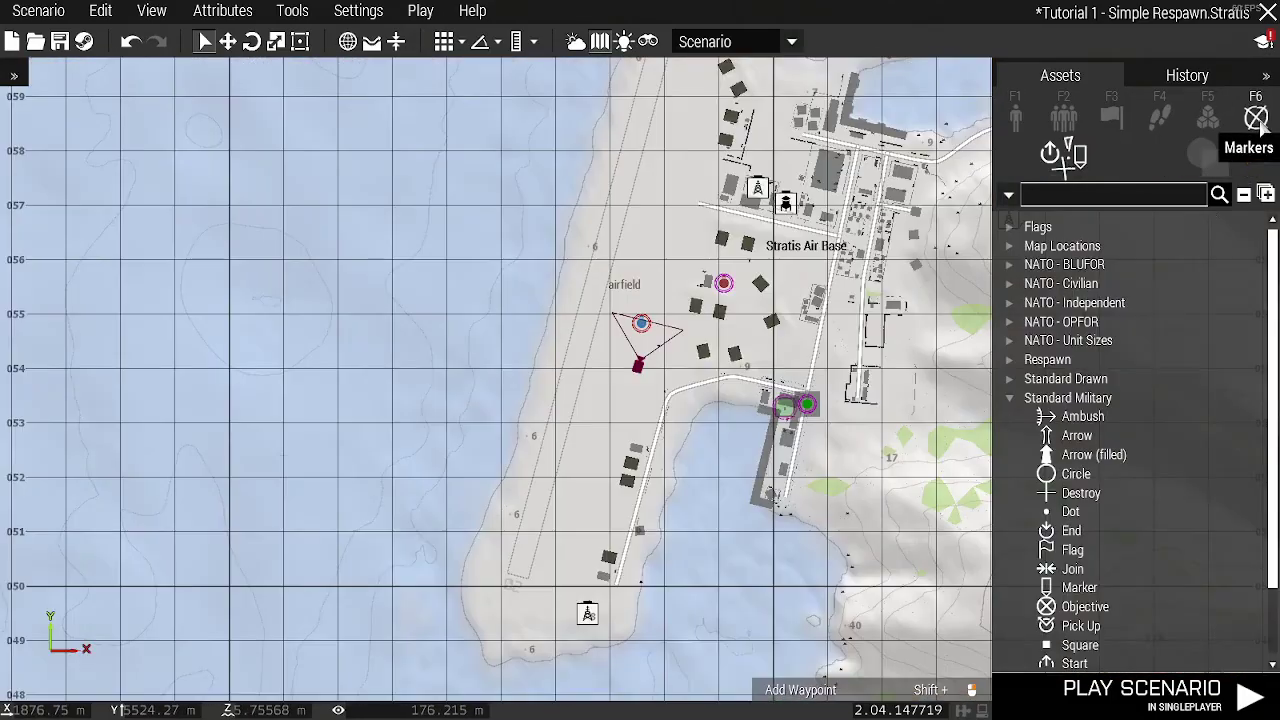
- On the 2-D map, place a NATO - BLUFOR HQ marker beside the Ammo Bearer, variable name respawn_west
{"action": "key", "text": "m"}
{"action": "left_click", "coordinate": [1256, 117]}
{"action": "scroll", "coordinate": [643, 392], "scroll_direction": "up", "scroll_amount": 3}
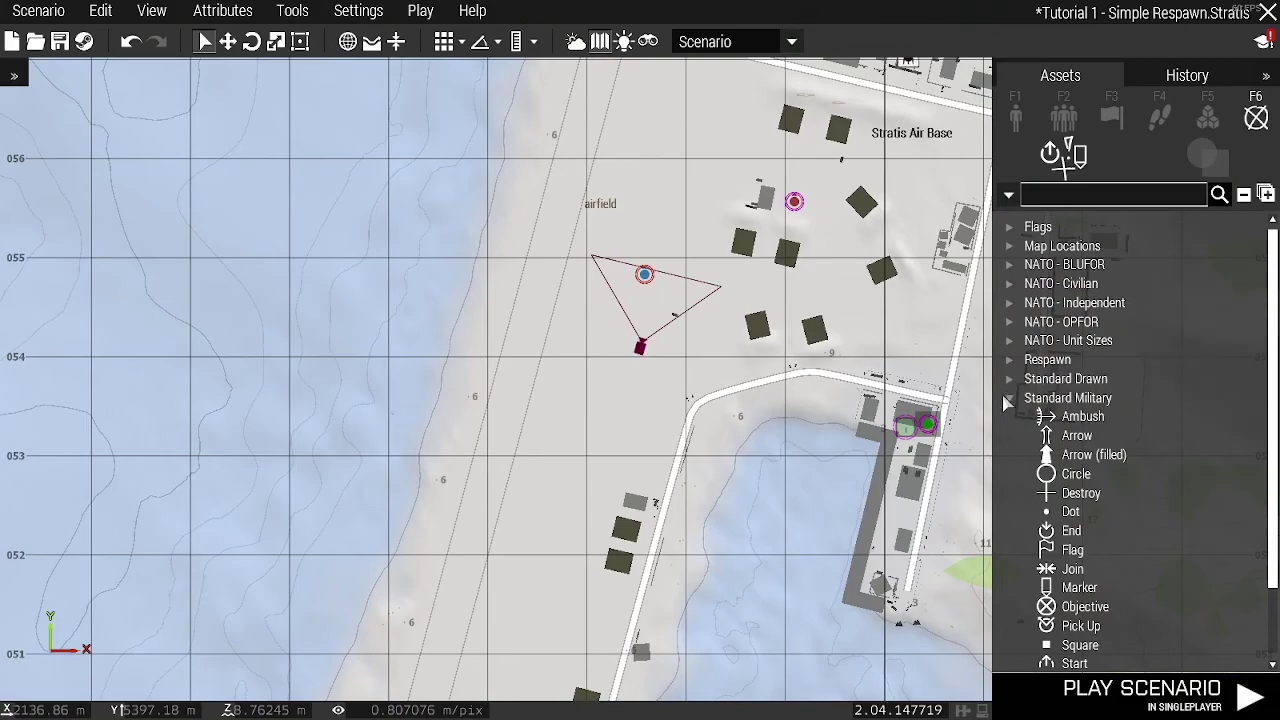
{"action": "left_click", "coordinate": [1014, 400]}
{"action": "left_click", "coordinate": [1011, 266]}
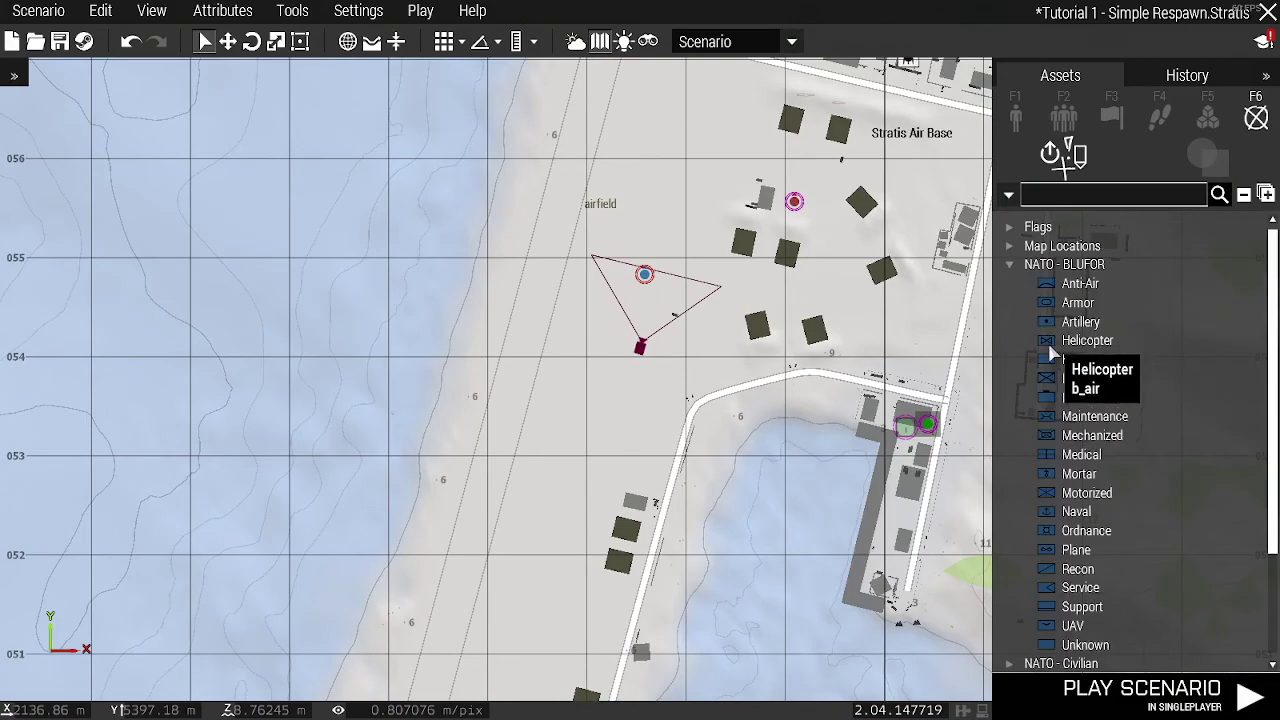
{"action": "left_click", "coordinate": [1070, 359]}
{"action": "scroll", "coordinate": [647, 357], "scroll_direction": "up", "scroll_amount": 5}
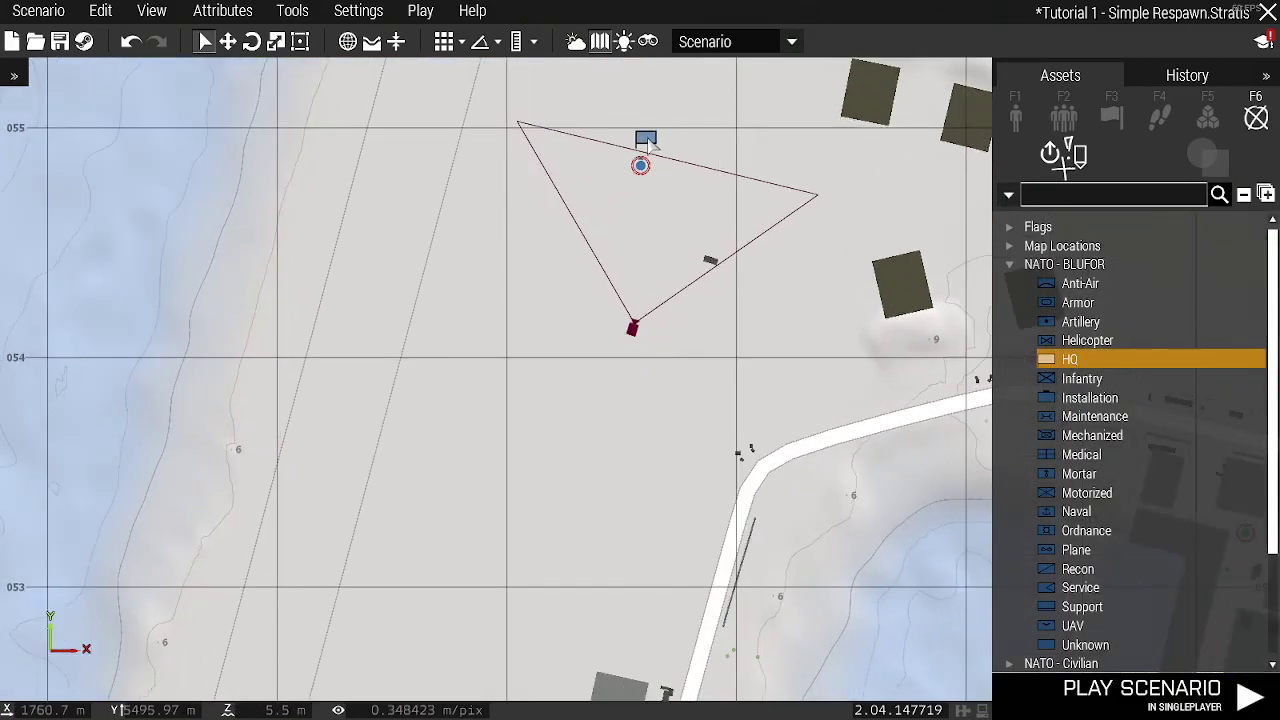
{"action": "left_click", "coordinate": [662, 141]}
{"action": "double_click", "coordinate": [660, 142]}
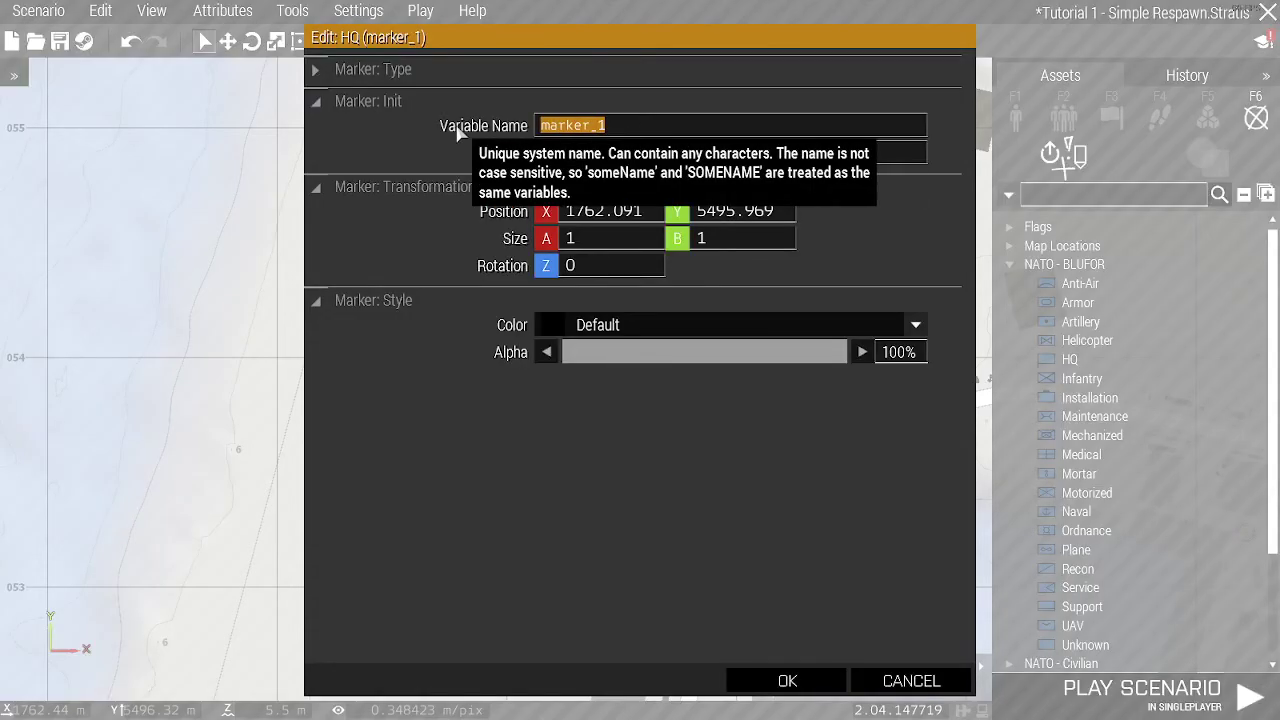
{"action": "type", "text": "respawn_"}
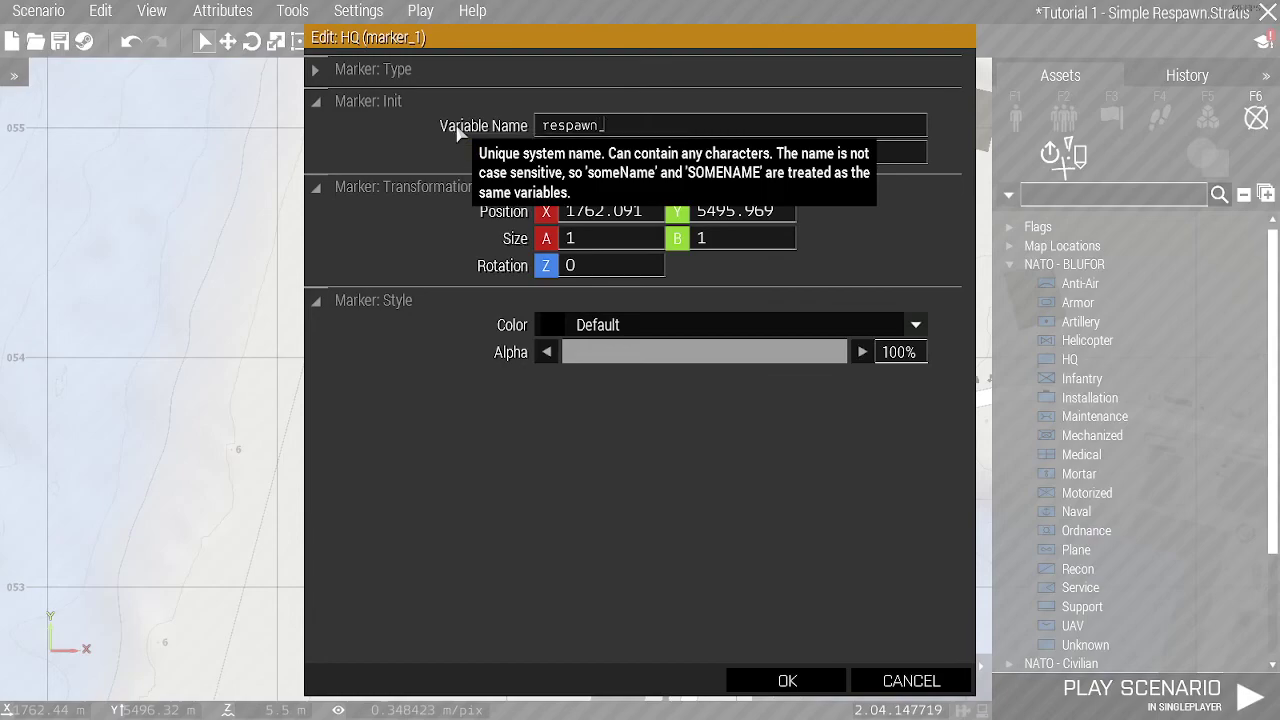
{"action": "type", "text": "west"}
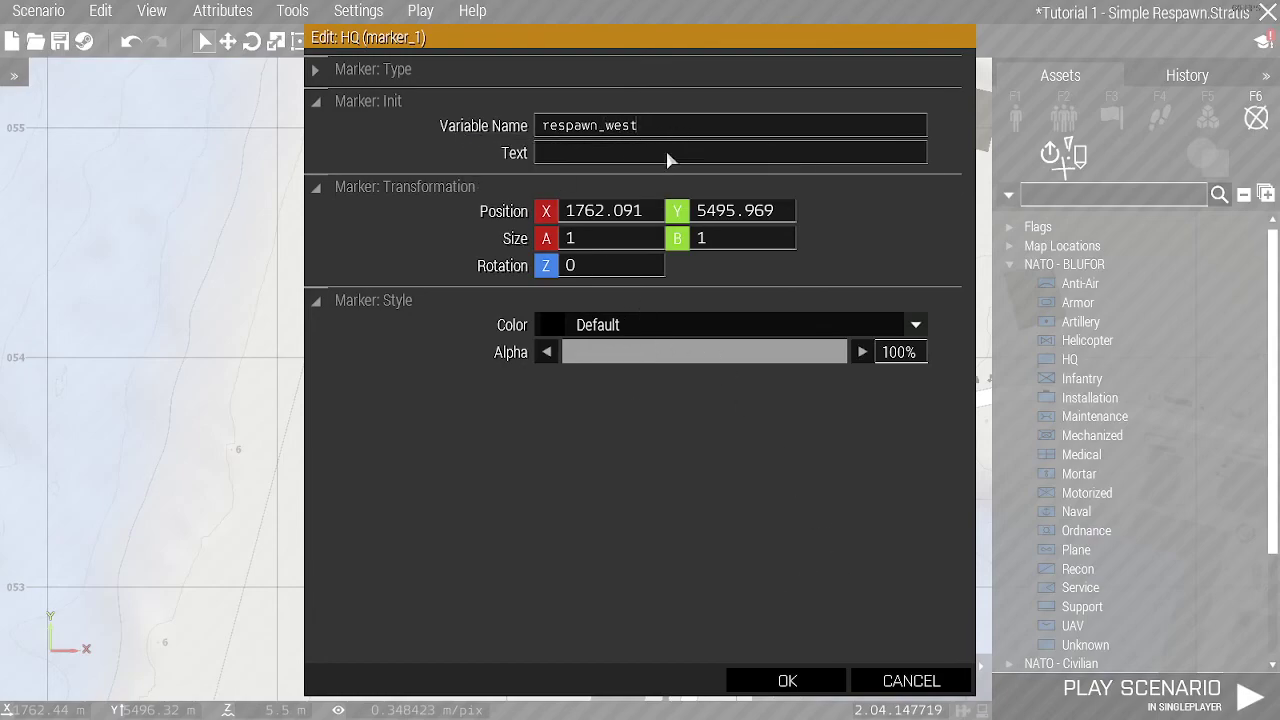
{"action": "left_click", "coordinate": [787, 681]}
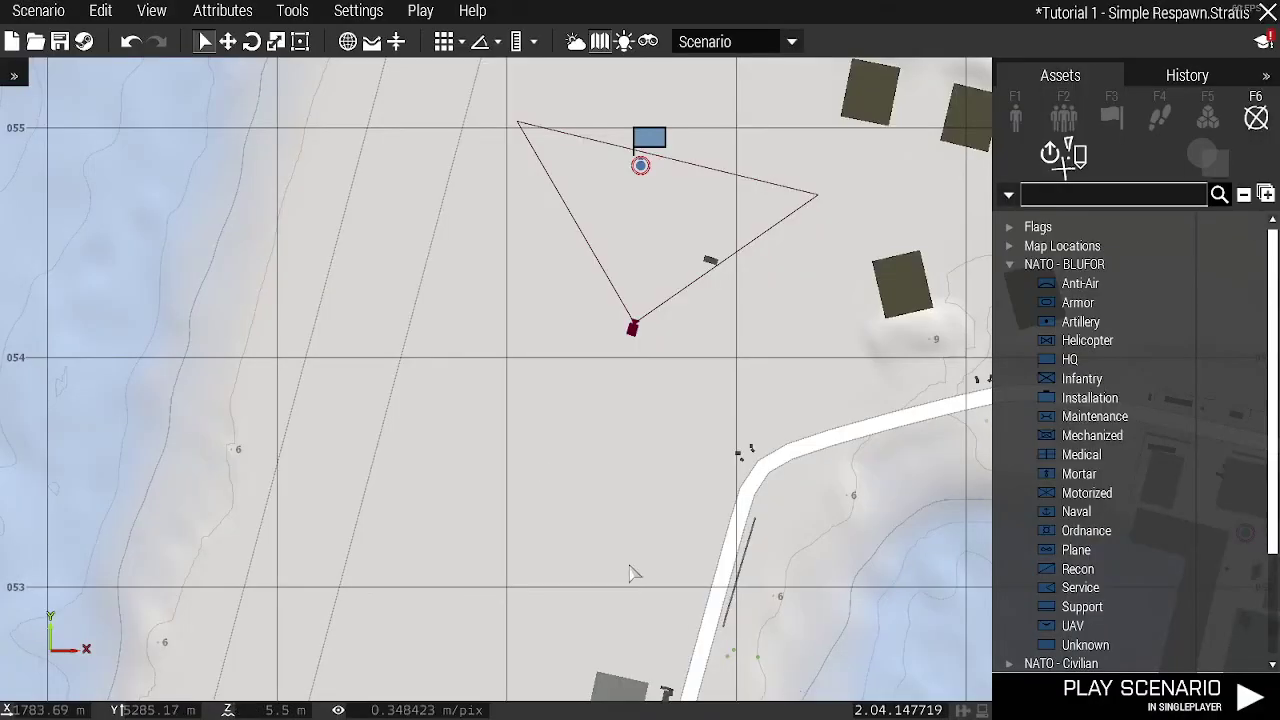
- Place a NATO - Independent HQ marker beside the airfield building and start renaming it respawn_
{"action": "mouse_move", "coordinate": [543, 428]}
{"action": "right_mouse_down"}
{"action": "mouse_move", "coordinate": [800, 357]}
{"action": "mouse_move", "coordinate": [83, 328]}
{"action": "right_mouse_up"}
{"action": "scroll", "coordinate": [662, 292], "scroll_direction": "down", "scroll_amount": 3}
{"action": "scroll", "coordinate": [662, 292], "scroll_direction": "up", "scroll_amount": 2}
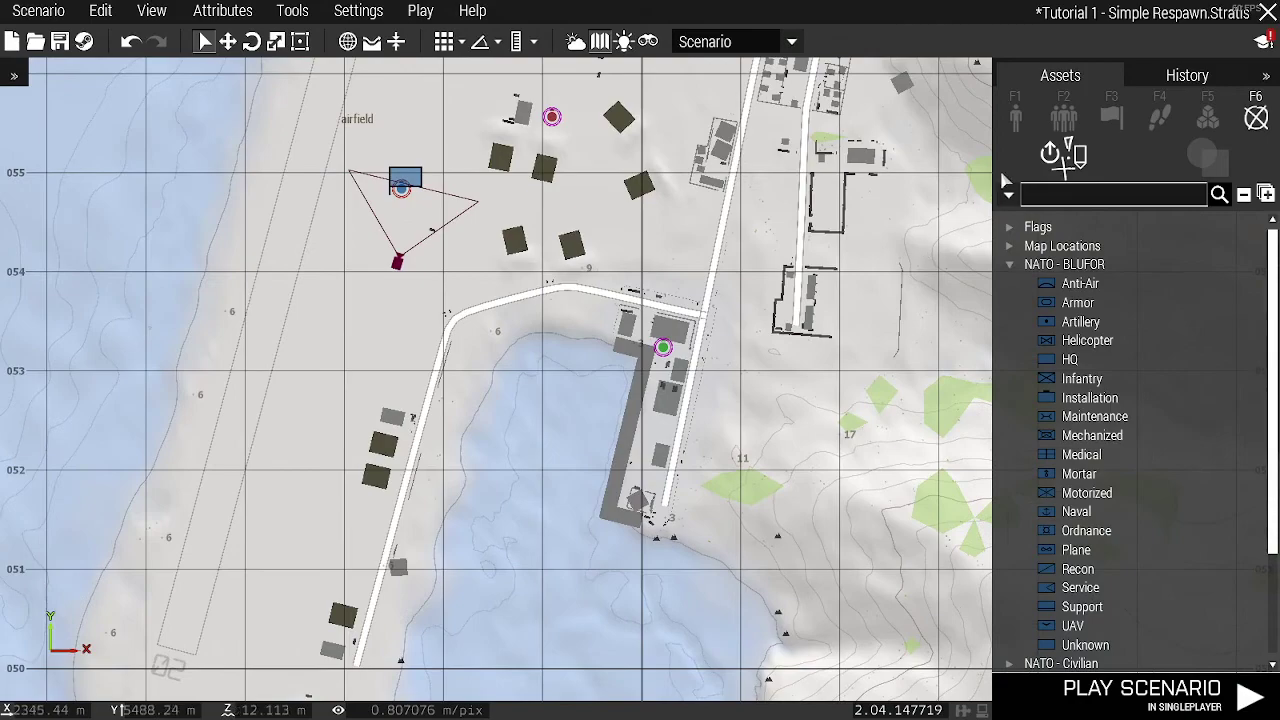
{"action": "left_click", "coordinate": [1010, 264]}
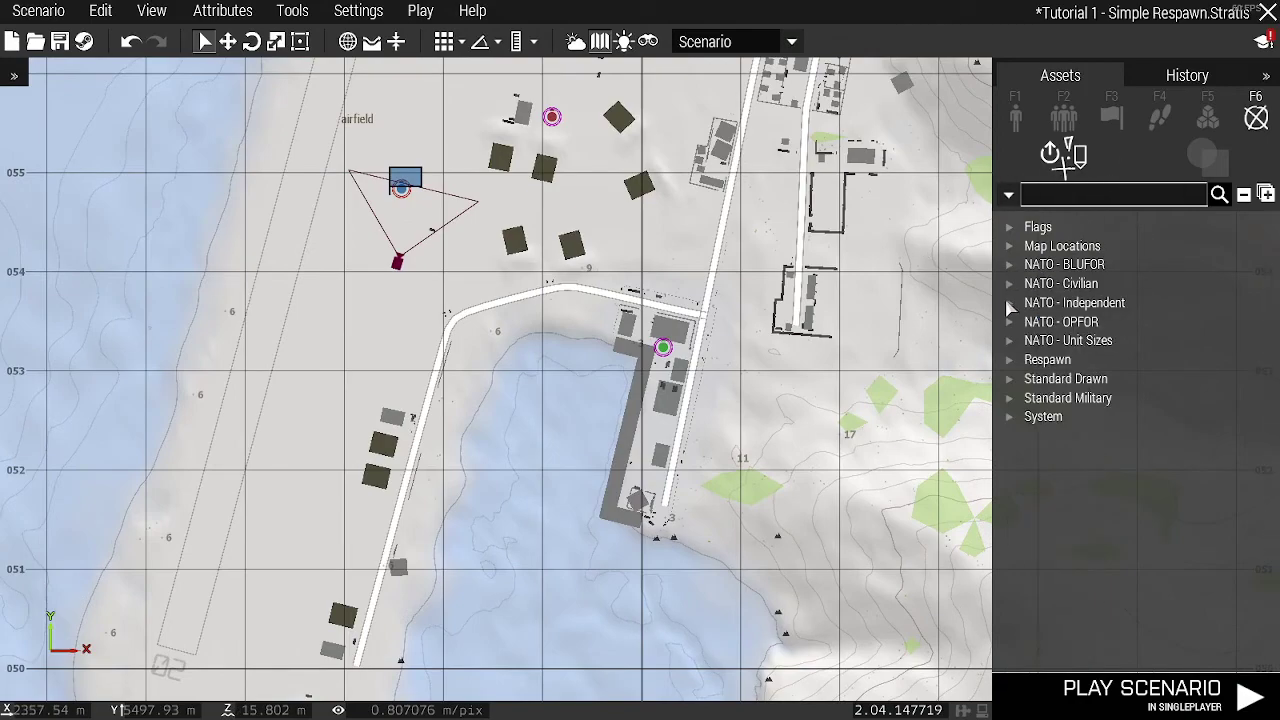
{"action": "left_click", "coordinate": [1010, 302]}
{"action": "left_click", "coordinate": [1069, 397]}
{"action": "scroll", "coordinate": [714, 418], "scroll_direction": "up", "scroll_amount": 5}
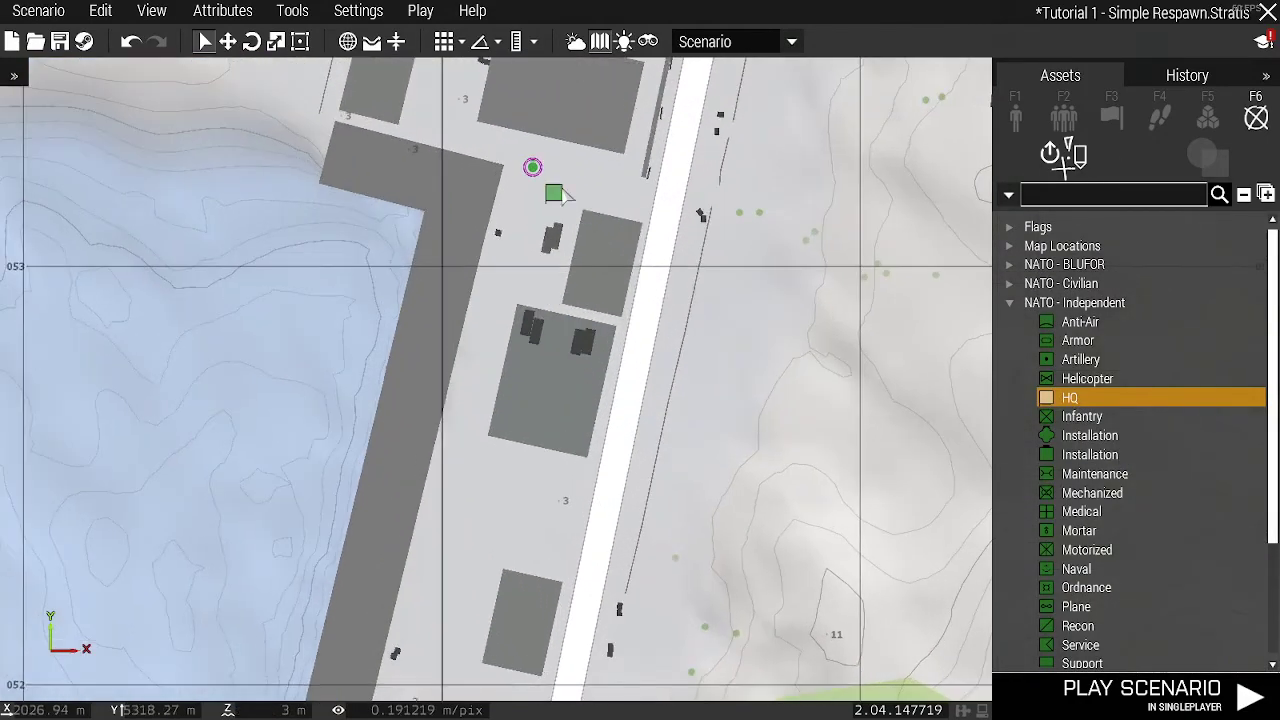
{"action": "left_click", "coordinate": [572, 172]}
{"action": "double_click", "coordinate": [574, 175]}
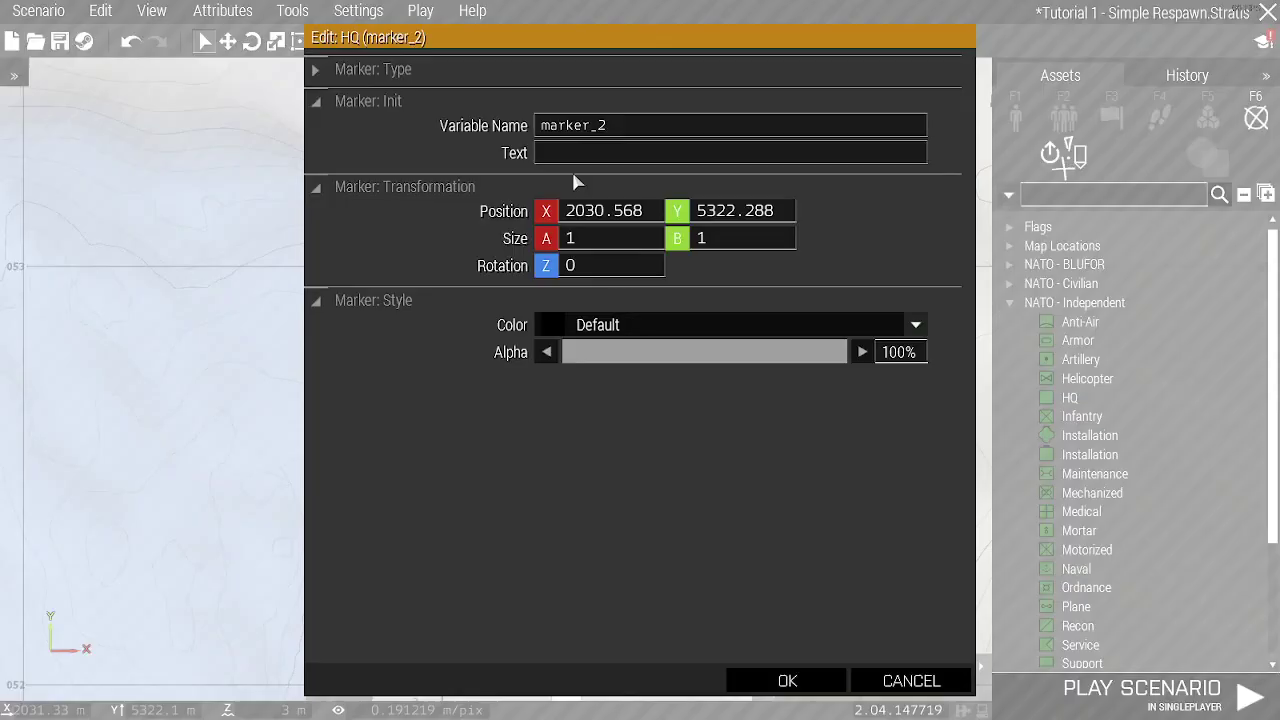
{"action": "double_click", "coordinate": [670, 133]}
{"action": "type", "text": "respa"}
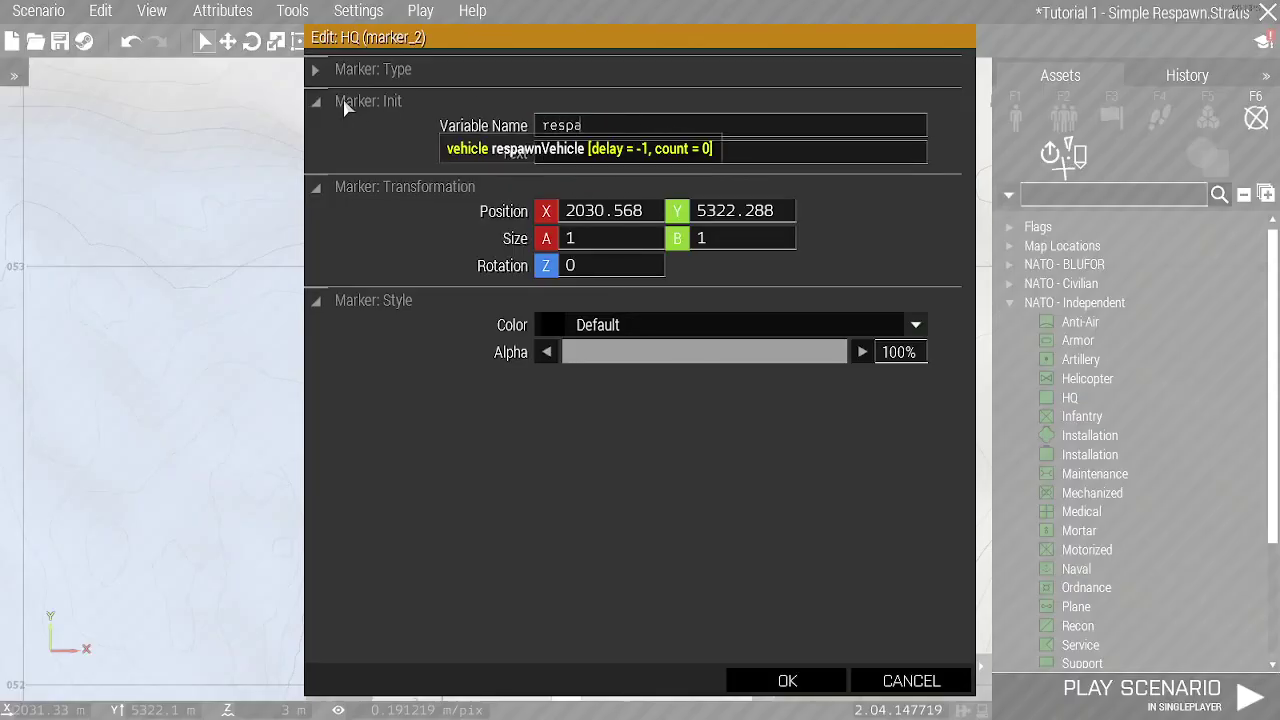
{"action": "type", "text": "wn_guer"}
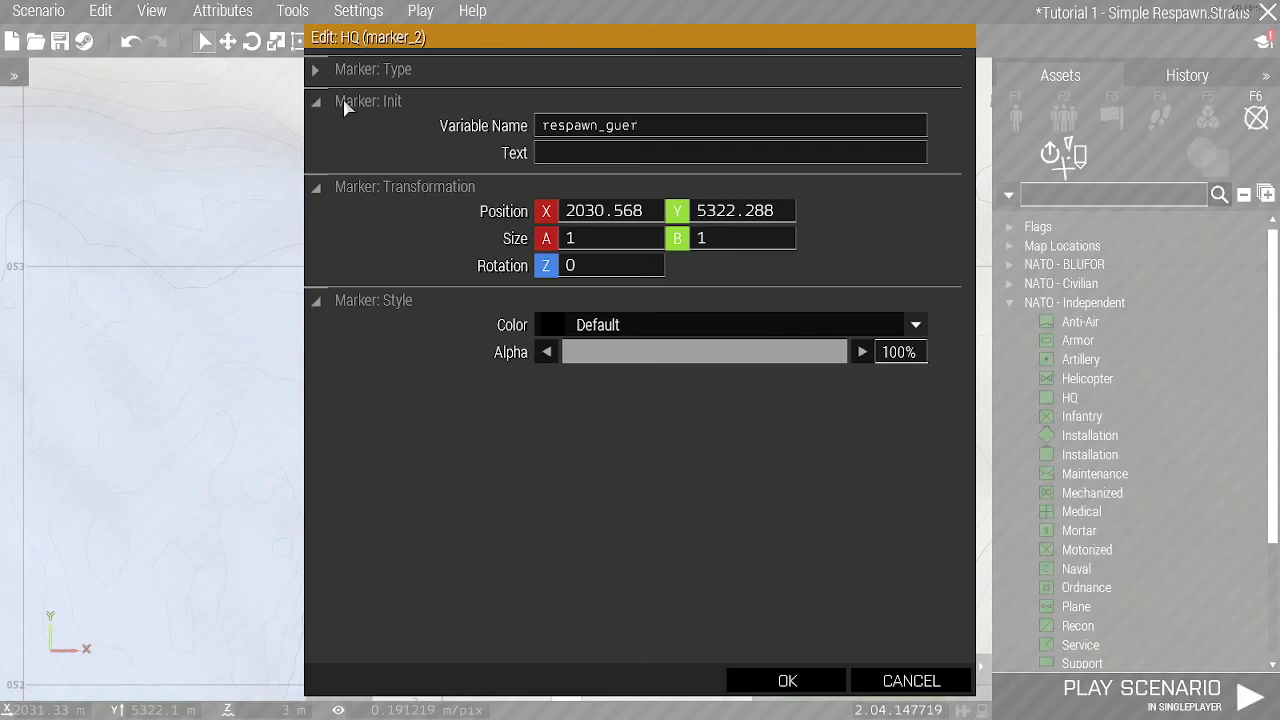
- Confirm the Independent marker's name, then place an OPFOR HQ marker named respawn_east north of the base
{"action": "left_click", "coordinate": [762, 681]}
{"action": "scroll", "coordinate": [700, 450], "scroll_direction": "down", "scroll_amount": 5}
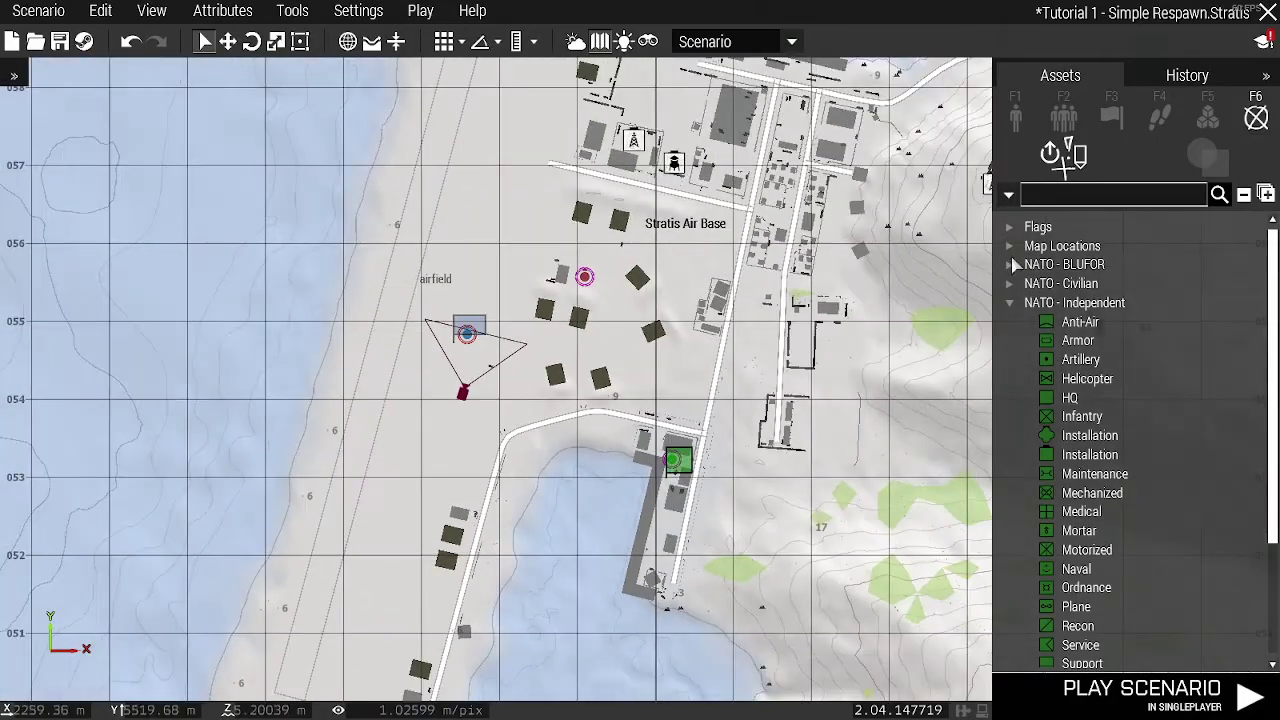
{"action": "left_click", "coordinate": [1010, 302]}
{"action": "left_click", "coordinate": [1010, 322]}
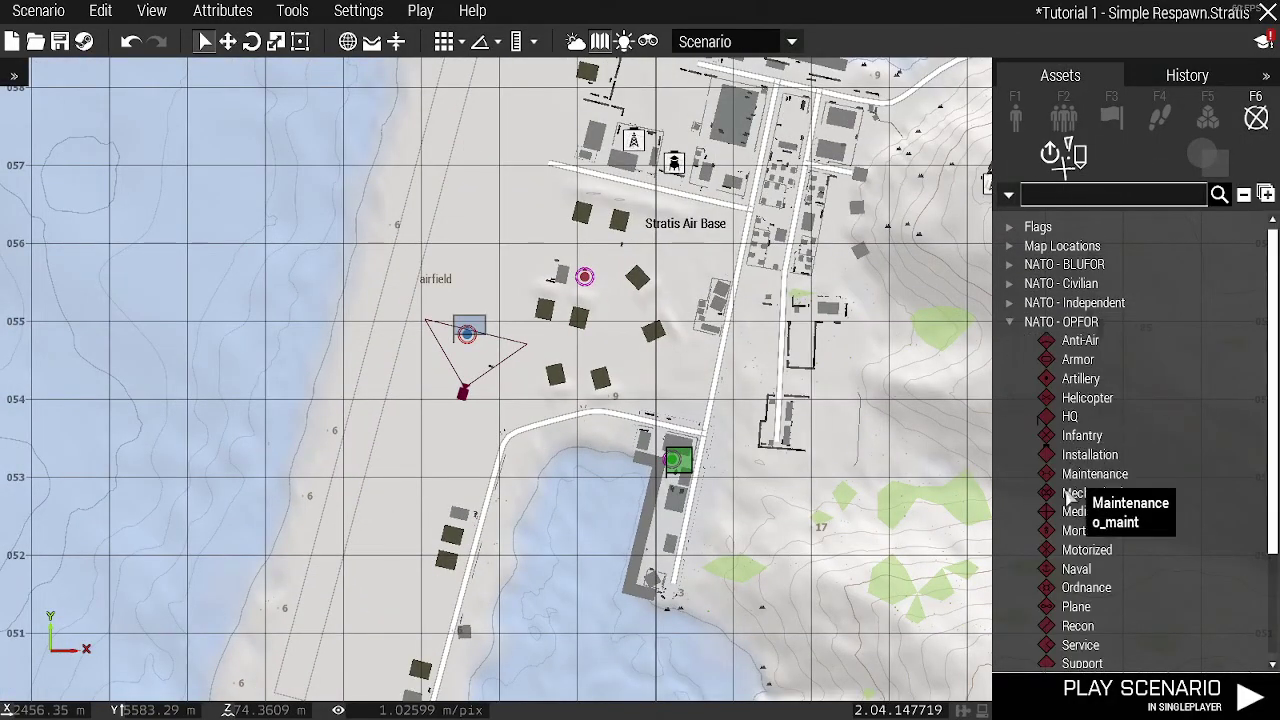
{"action": "left_click", "coordinate": [1069, 416]}
{"action": "scroll", "coordinate": [562, 313], "scroll_direction": "up", "scroll_amount": 5}
{"action": "left_click", "coordinate": [562, 313]}
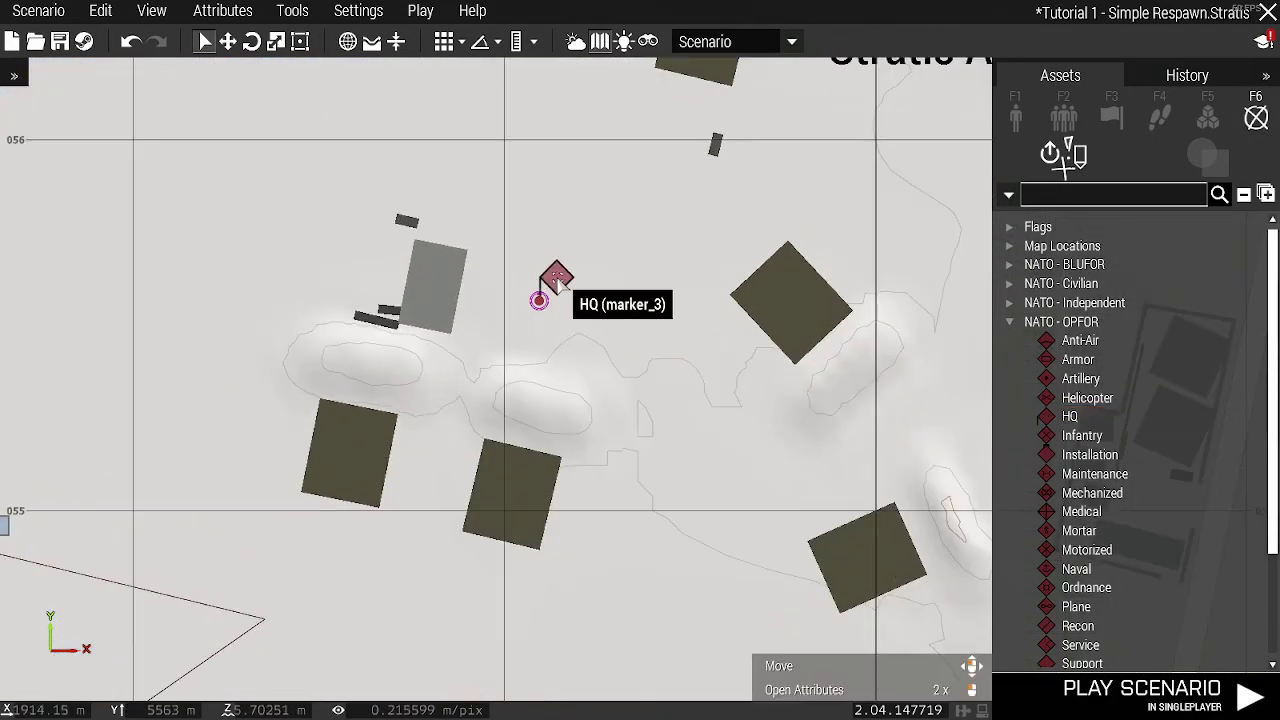
{"action": "double_click", "coordinate": [555, 285]}
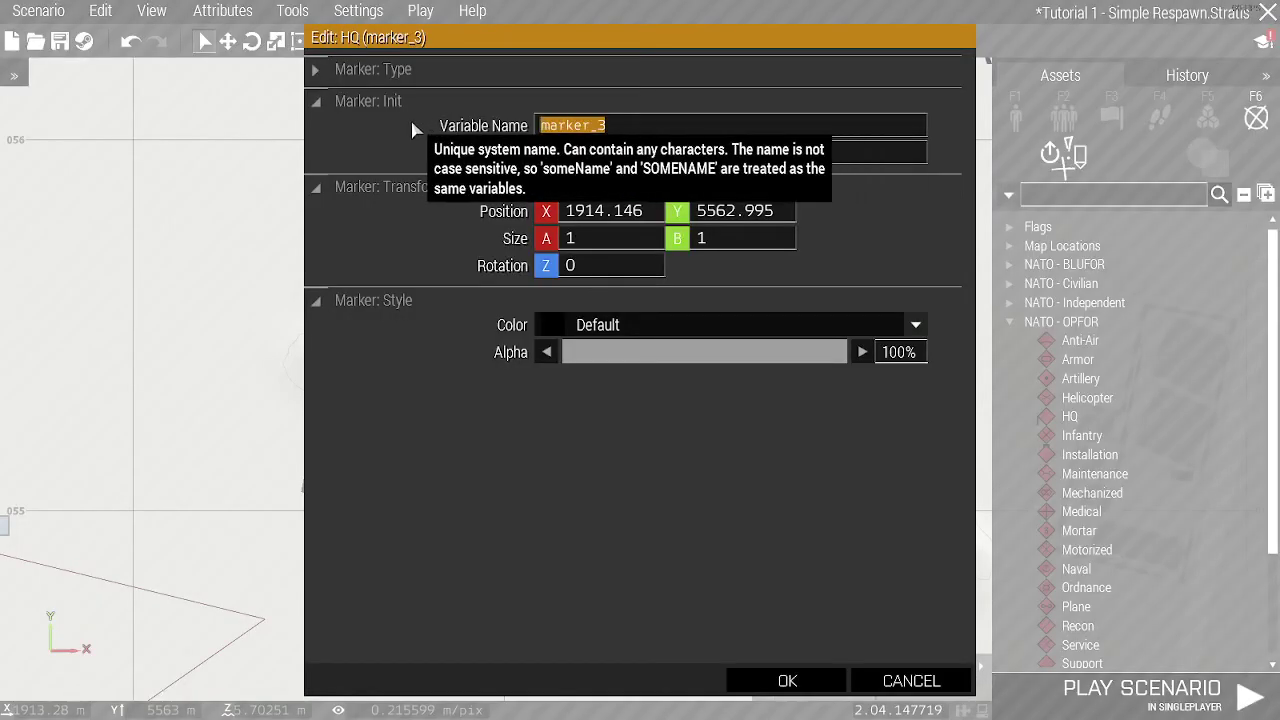
{"action": "type", "text": "respawn_ea"}
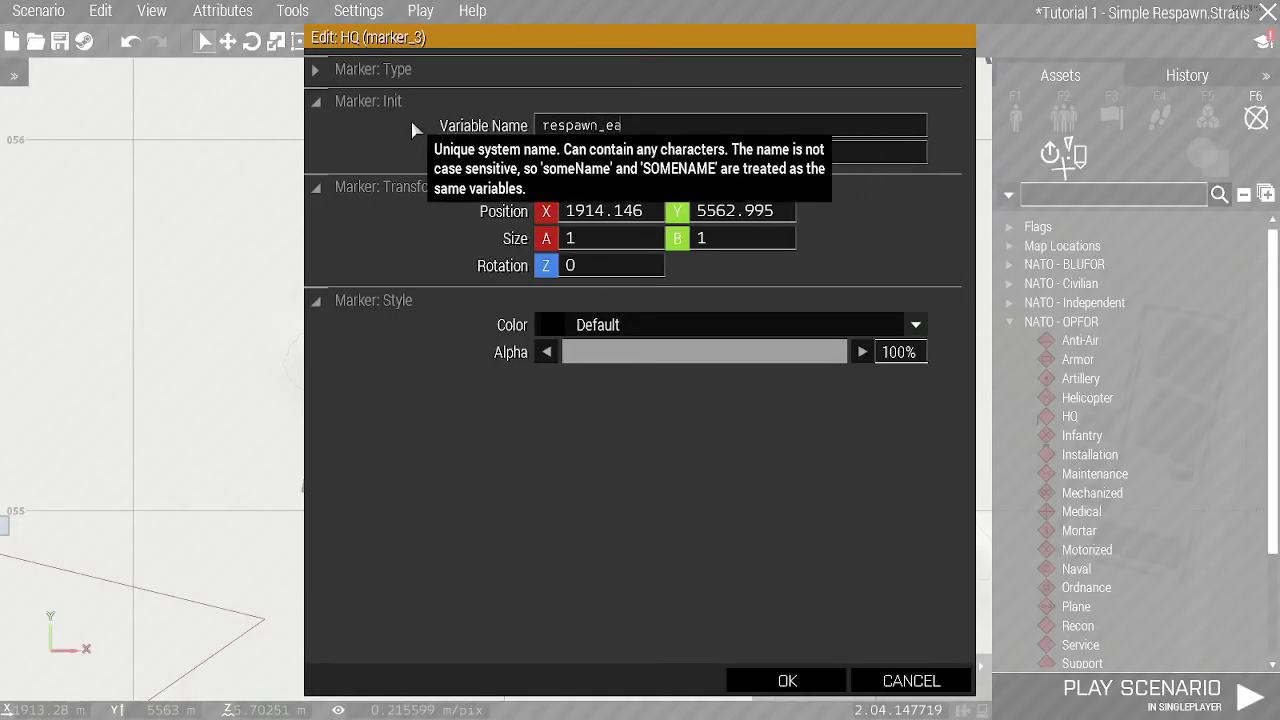
{"action": "type", "text": "st"}
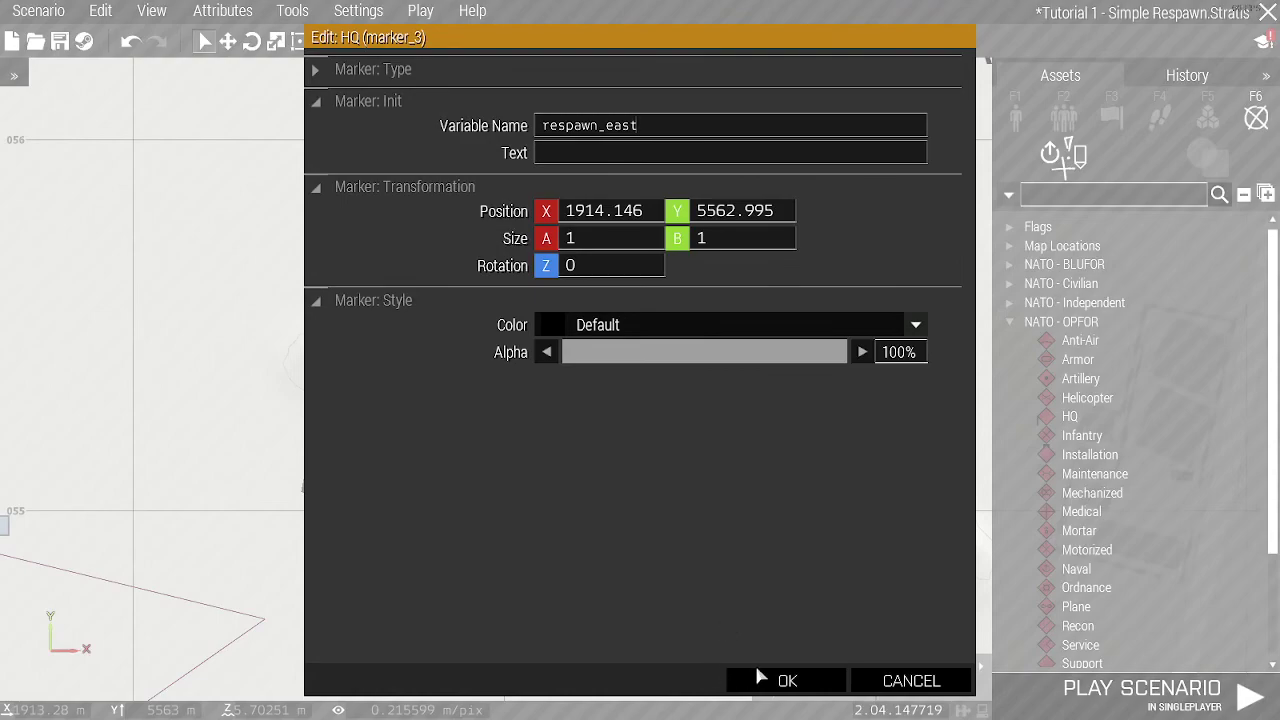
{"action": "left_click", "coordinate": [787, 681]}
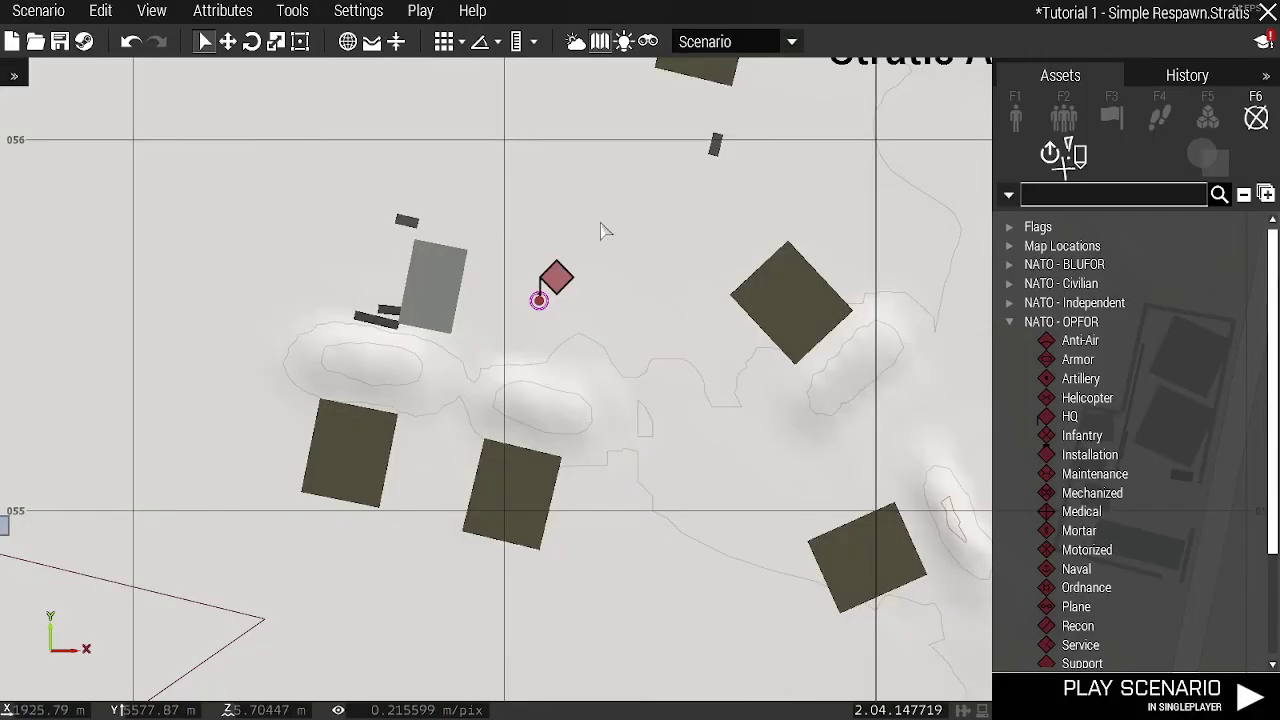
{"action": "left_click", "coordinate": [248, 17]}
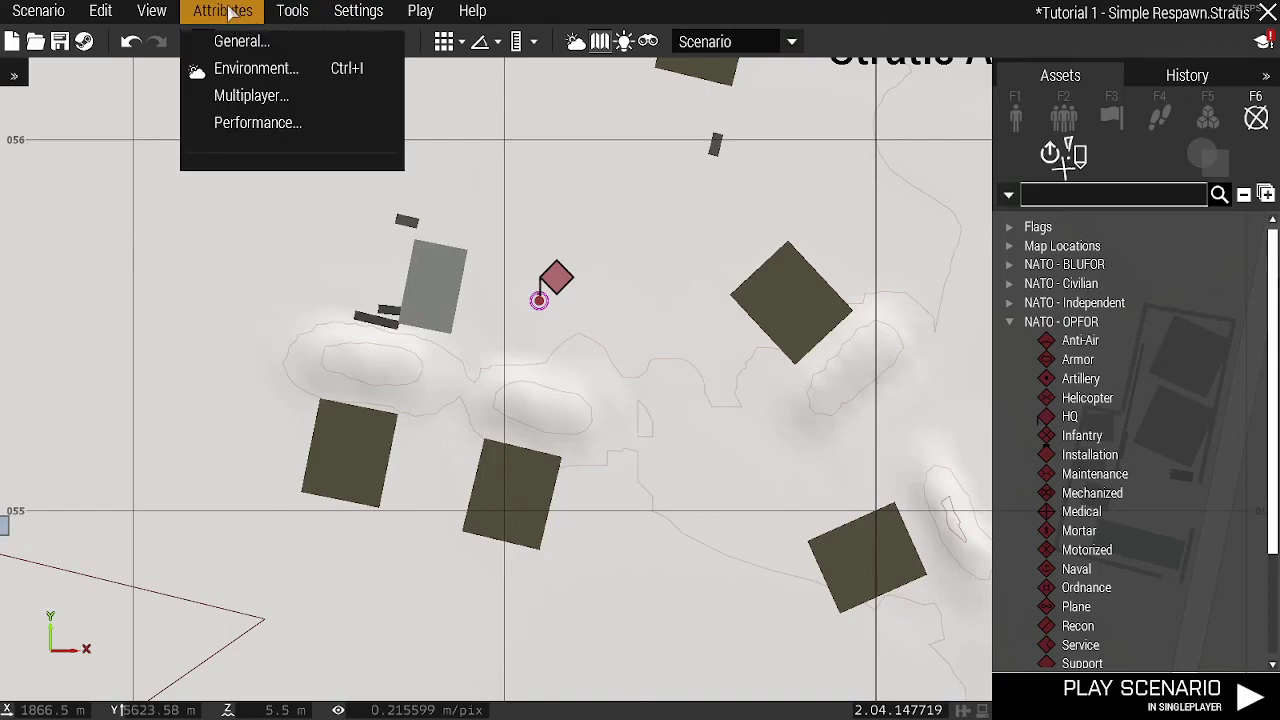
- Set the Multiplayer respawn type to Respawn on Custom Position with Enable AI unchecked
{"action": "left_click", "coordinate": [266, 106]}
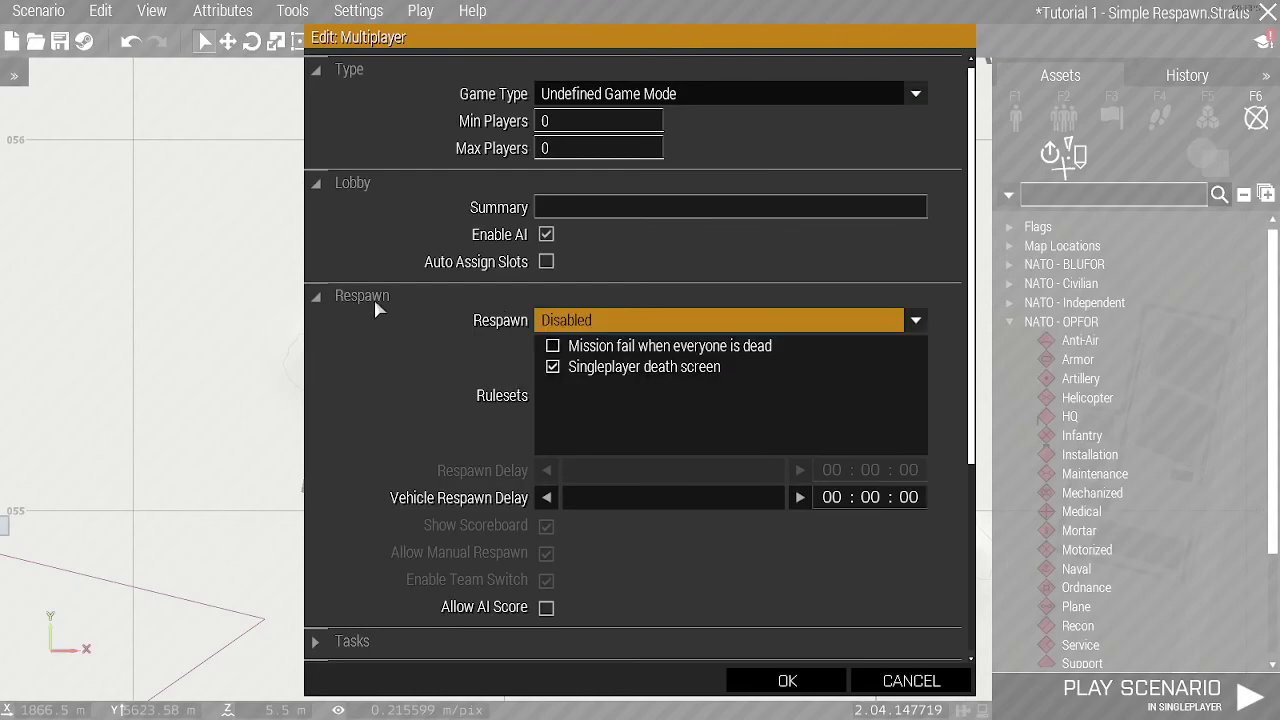
{"action": "left_click", "coordinate": [663, 322]}
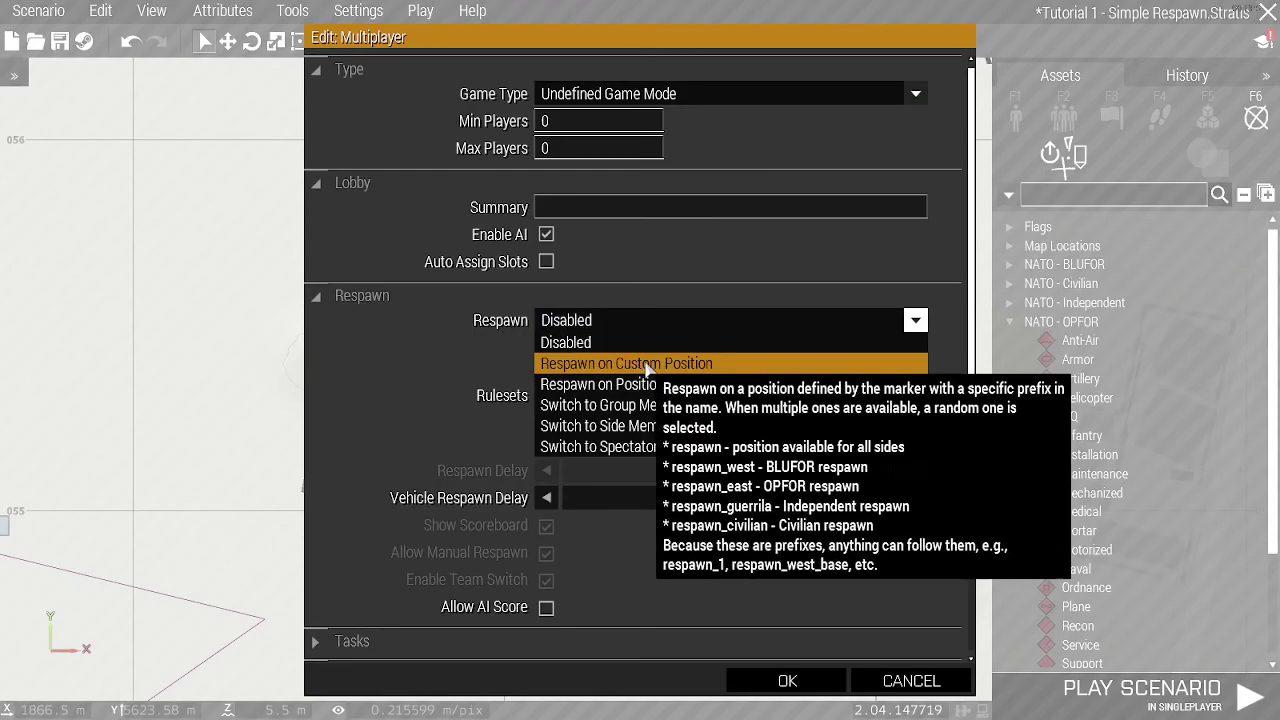
{"action": "left_click", "coordinate": [734, 366]}
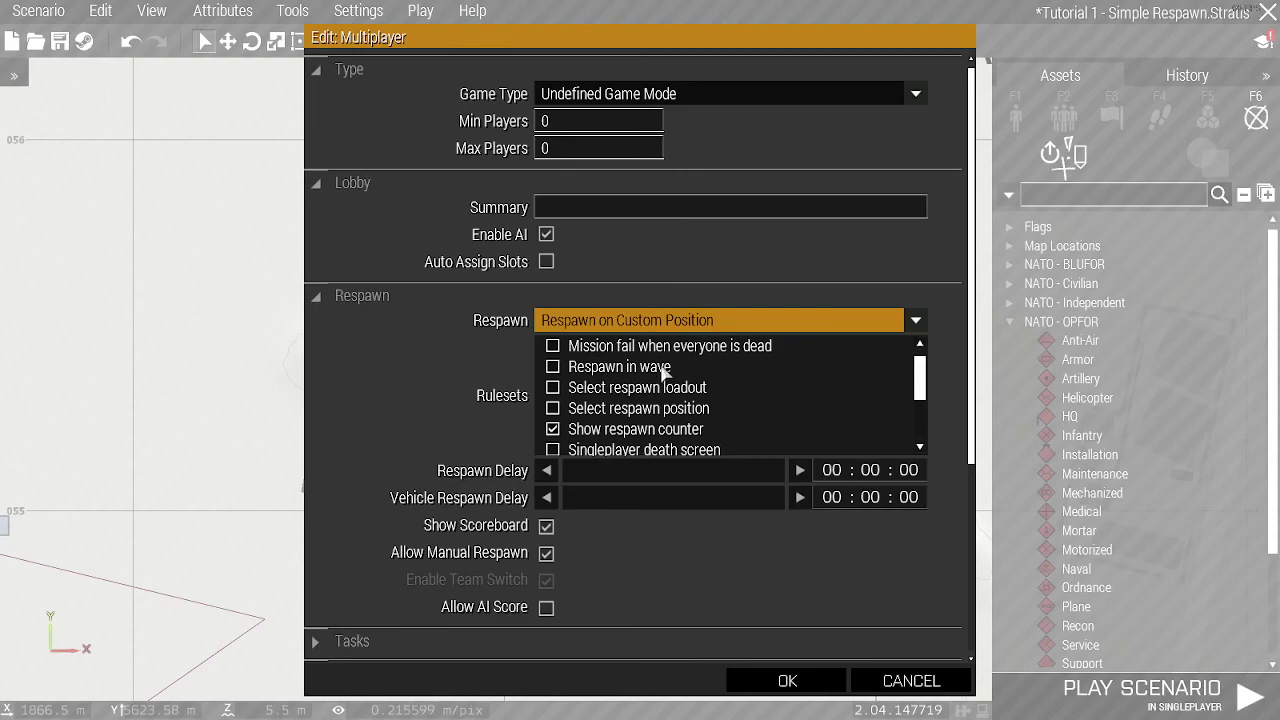
{"action": "scroll", "coordinate": [663, 372], "scroll_direction": "down", "scroll_amount": 2}
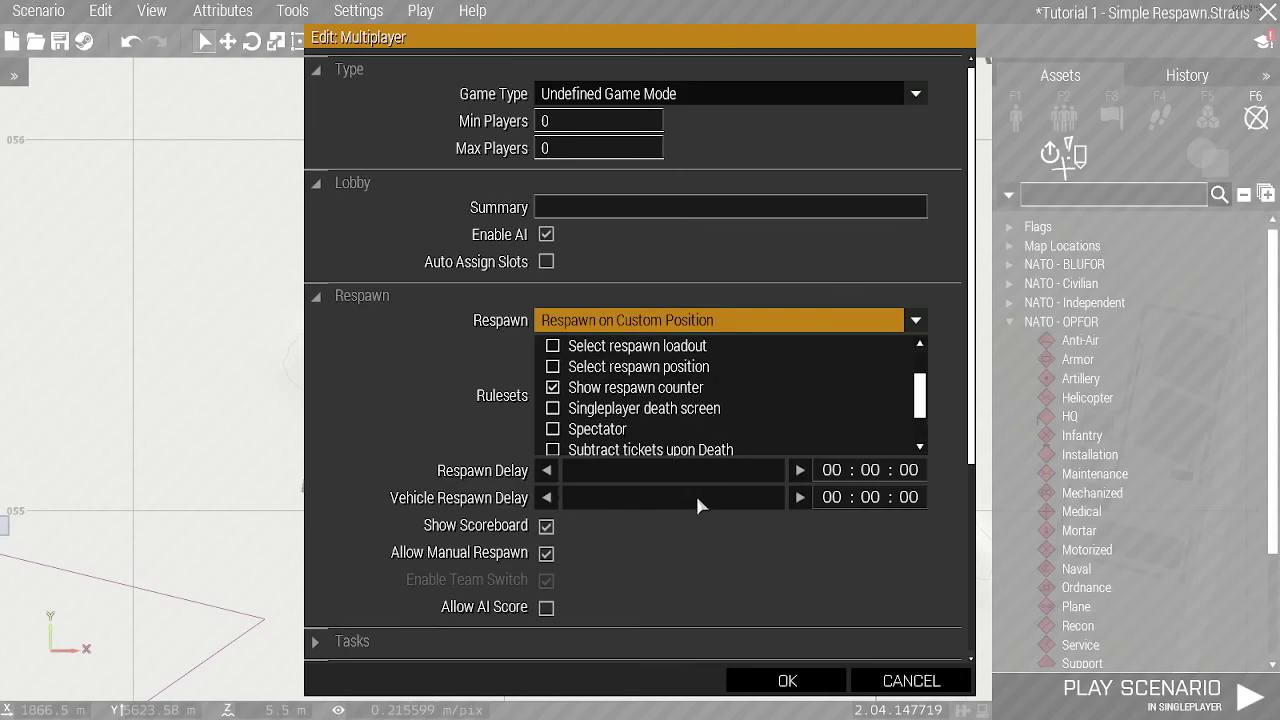
{"action": "mouse_move", "coordinate": [540, 555]}
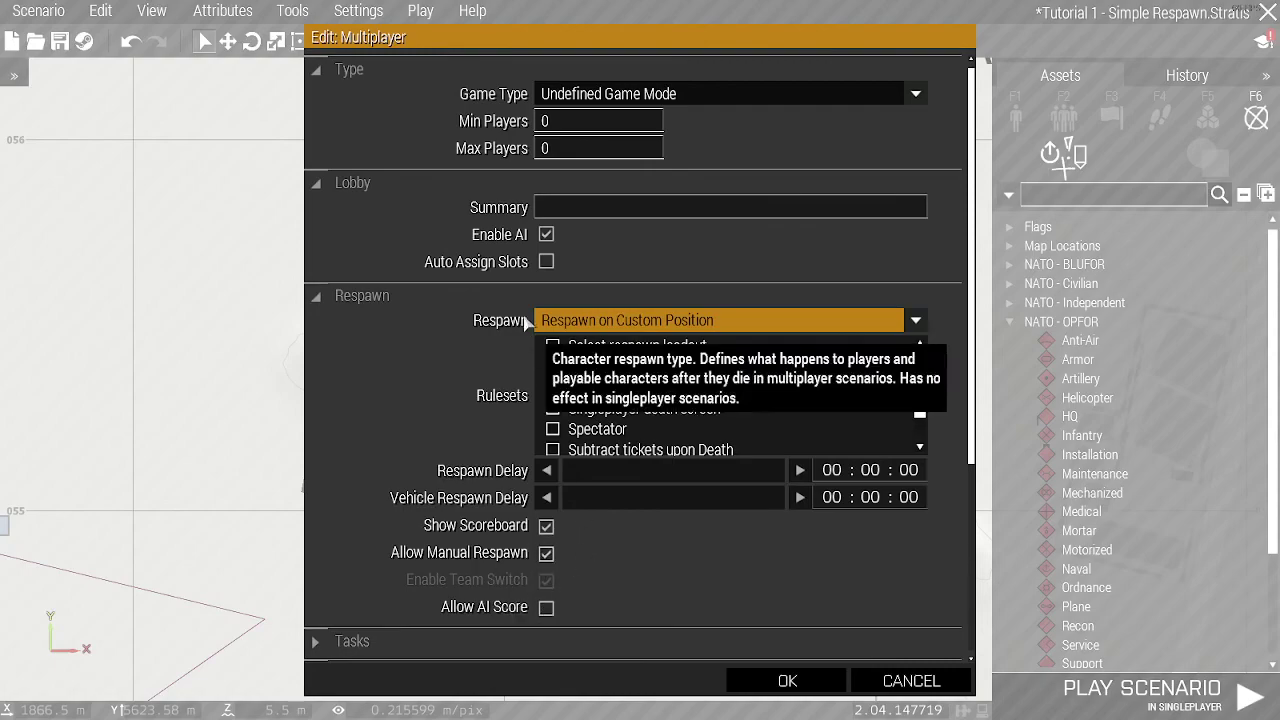
{"action": "mouse_move", "coordinate": [498, 236]}
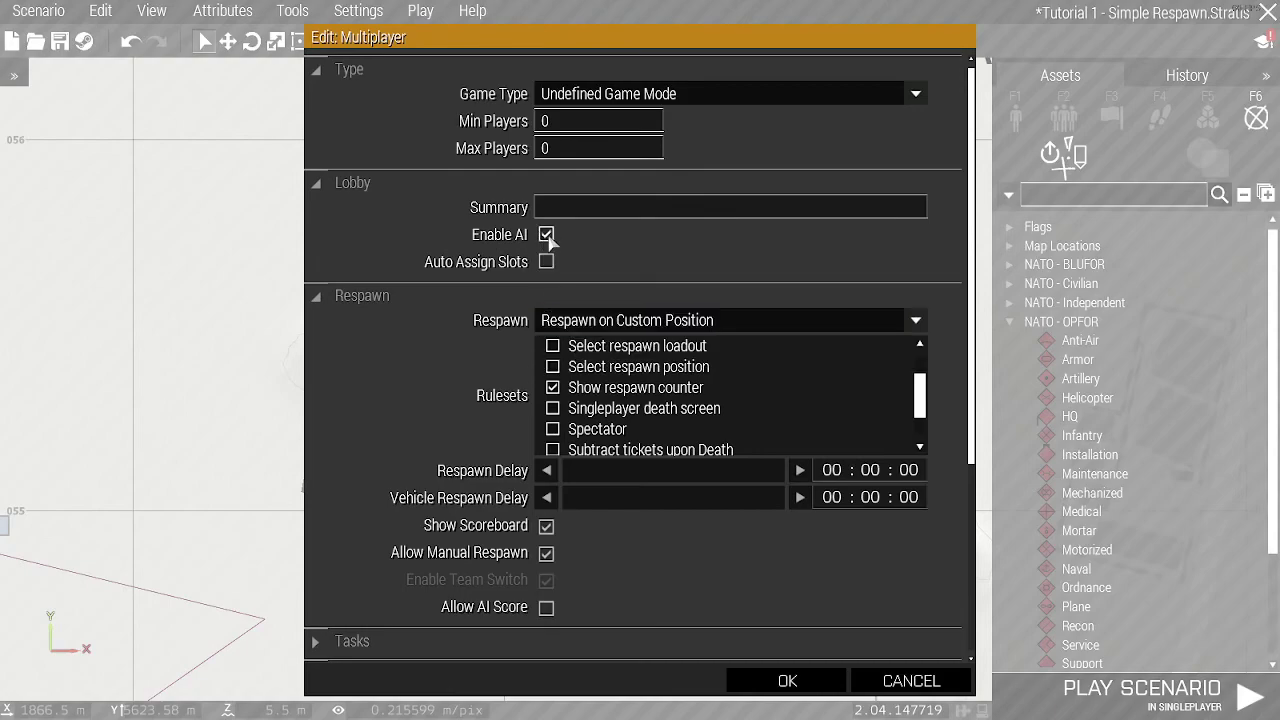
{"action": "left_click", "coordinate": [789, 681]}
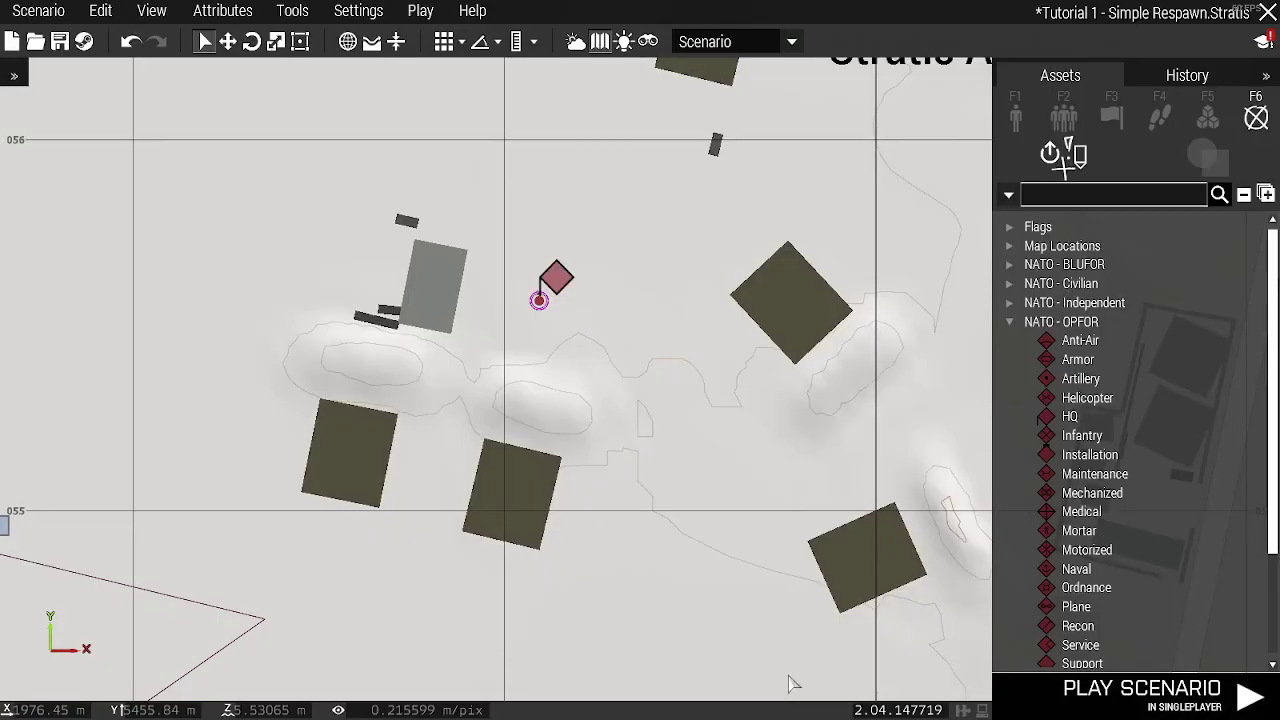
- Save the scenario and export it to Multiplayer in the MPMissions folder
{"action": "left_click", "coordinate": [38, 11]}
{"action": "left_click", "coordinate": [70, 96]}
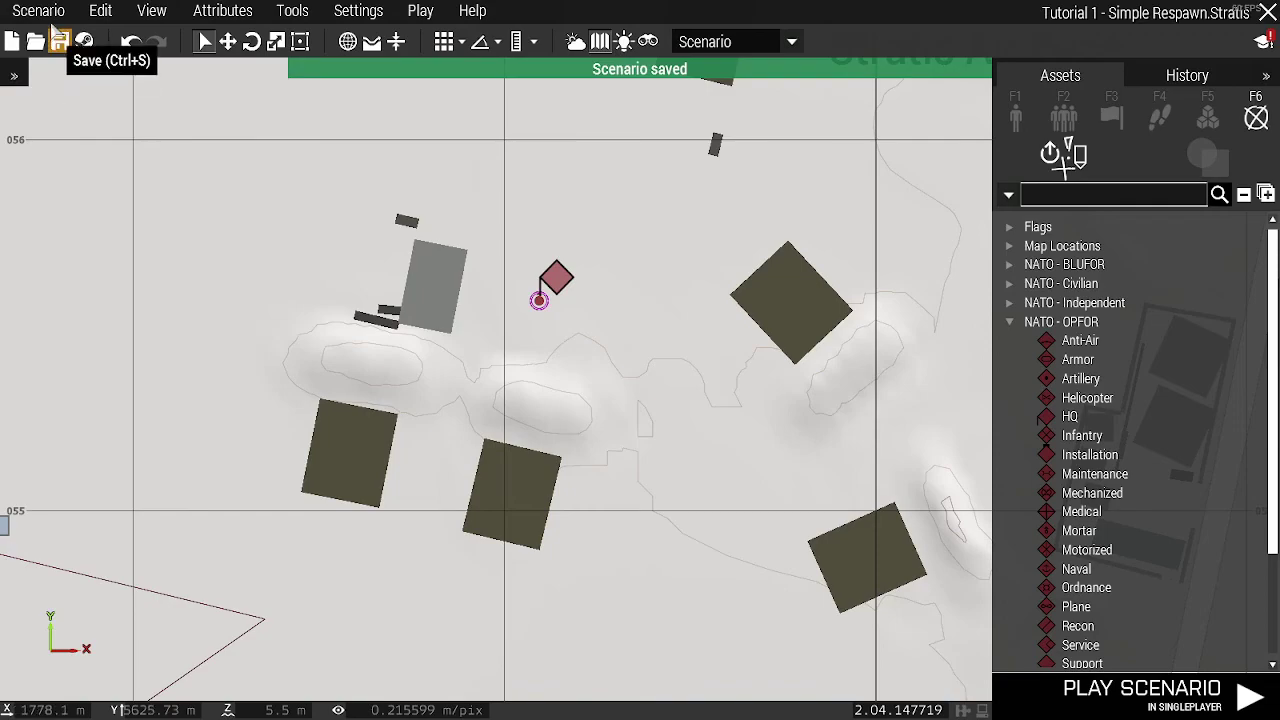
{"action": "left_click", "coordinate": [38, 11]}
{"action": "mouse_move", "coordinate": [102, 207]}
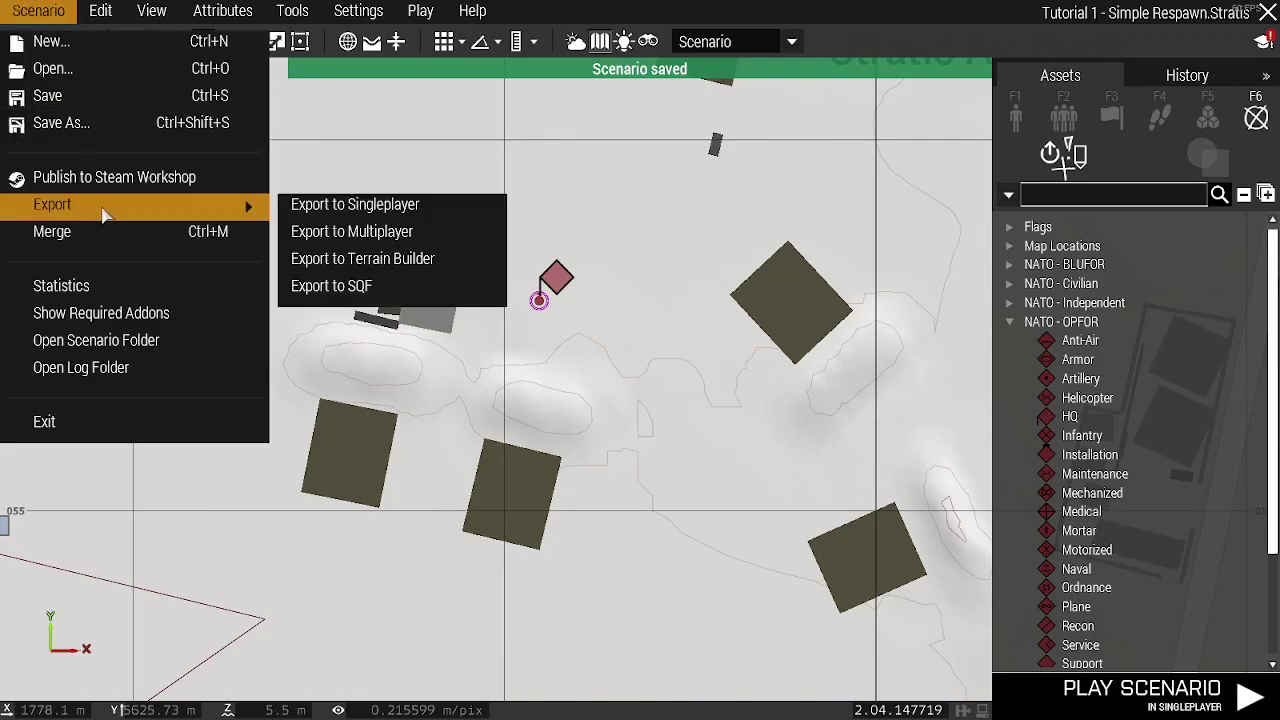
{"action": "left_click", "coordinate": [325, 230]}
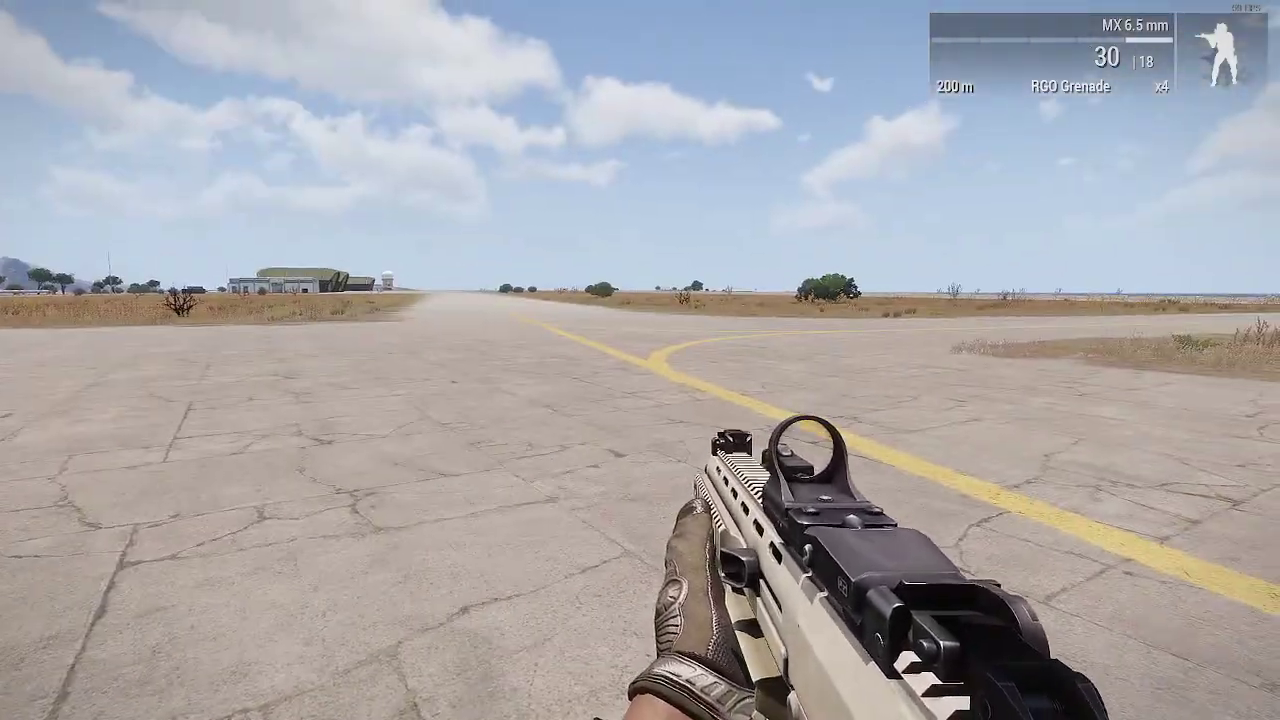
- Respawn the player from the pause menu, leaving the old body on the runway
{"action": "key", "text": "Escape"}
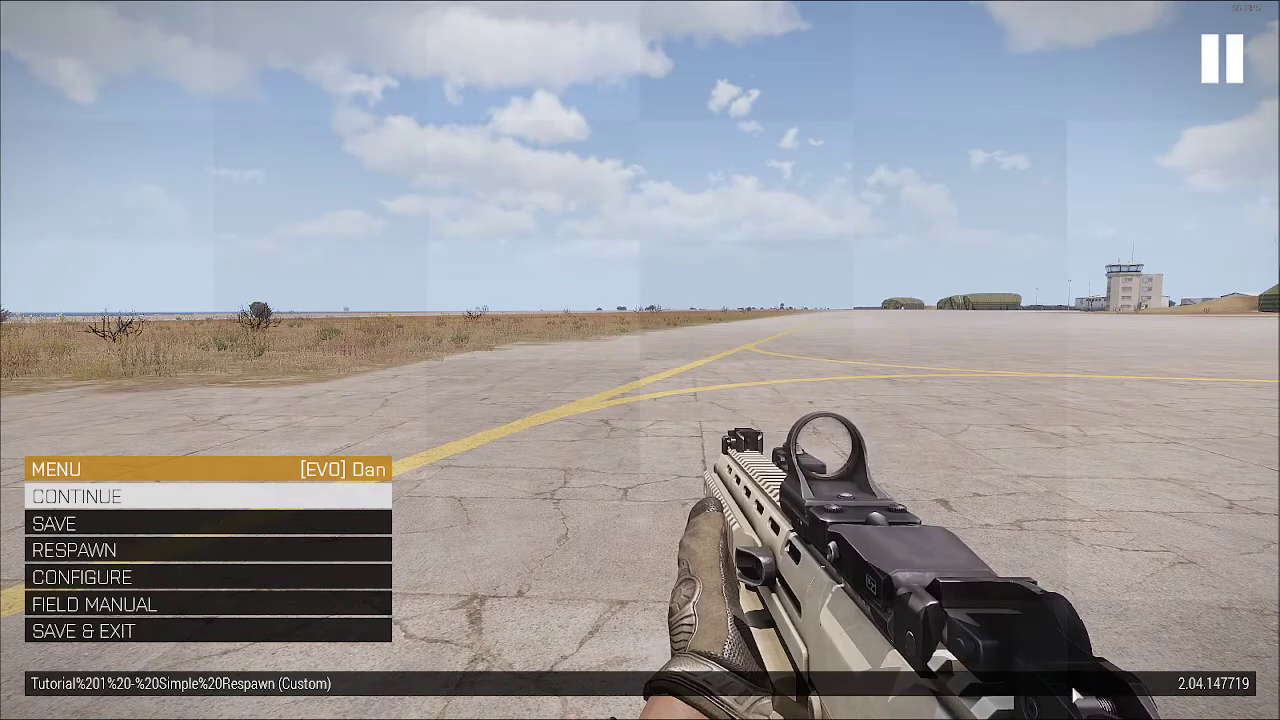
{"action": "left_click", "coordinate": [314, 563]}
{"action": "left_click", "coordinate": [482, 403]}
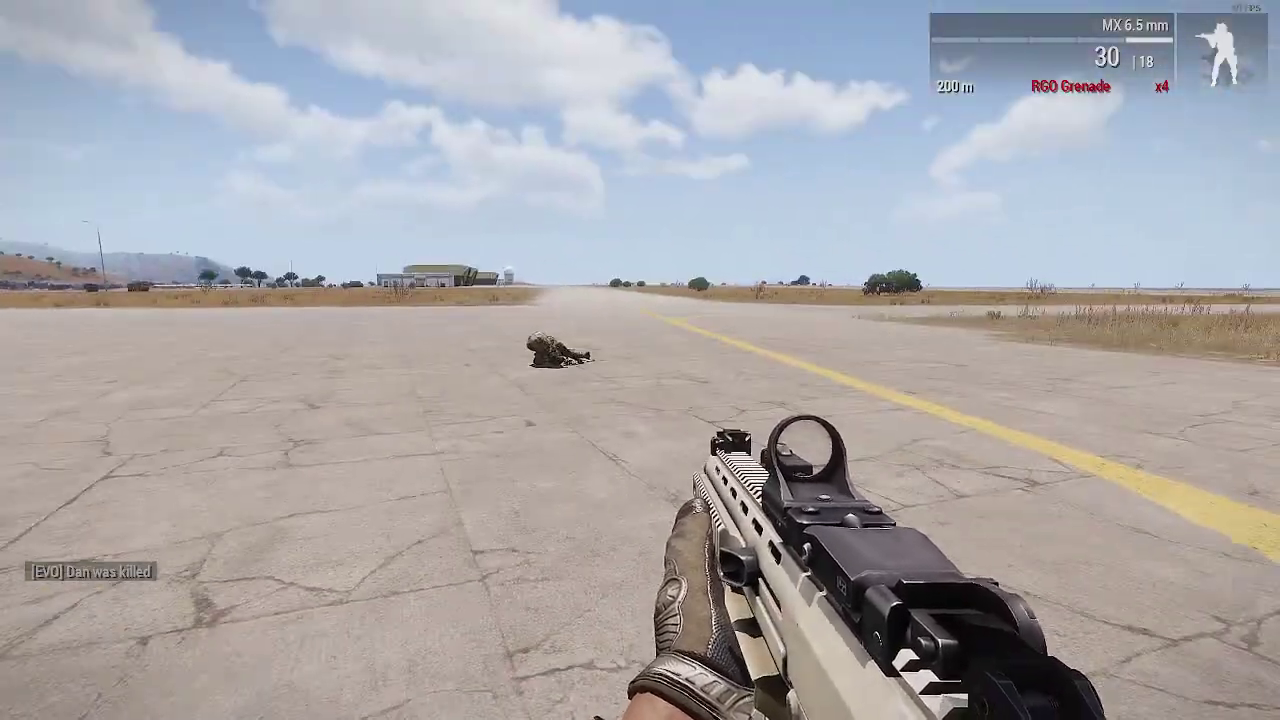
- Save and exit the mission
{"action": "key", "text": "Escape"}
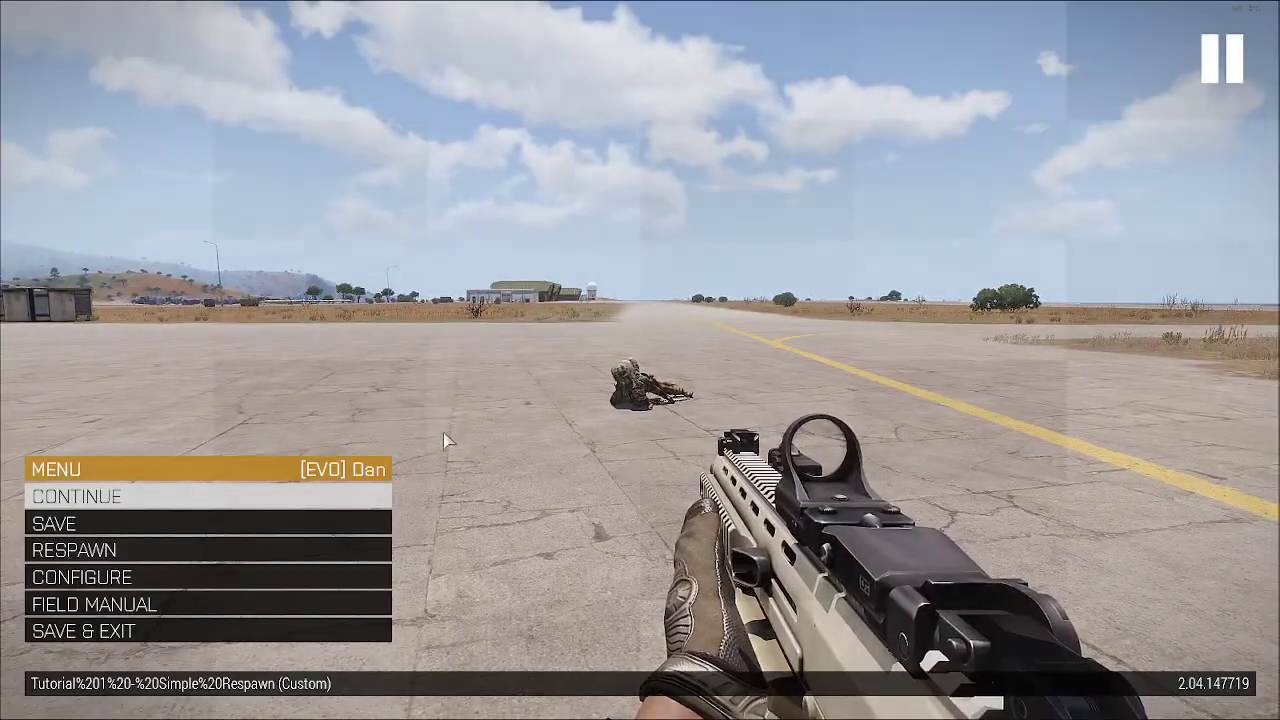
{"action": "left_click", "coordinate": [220, 632]}
{"action": "left_click", "coordinate": [485, 337]}
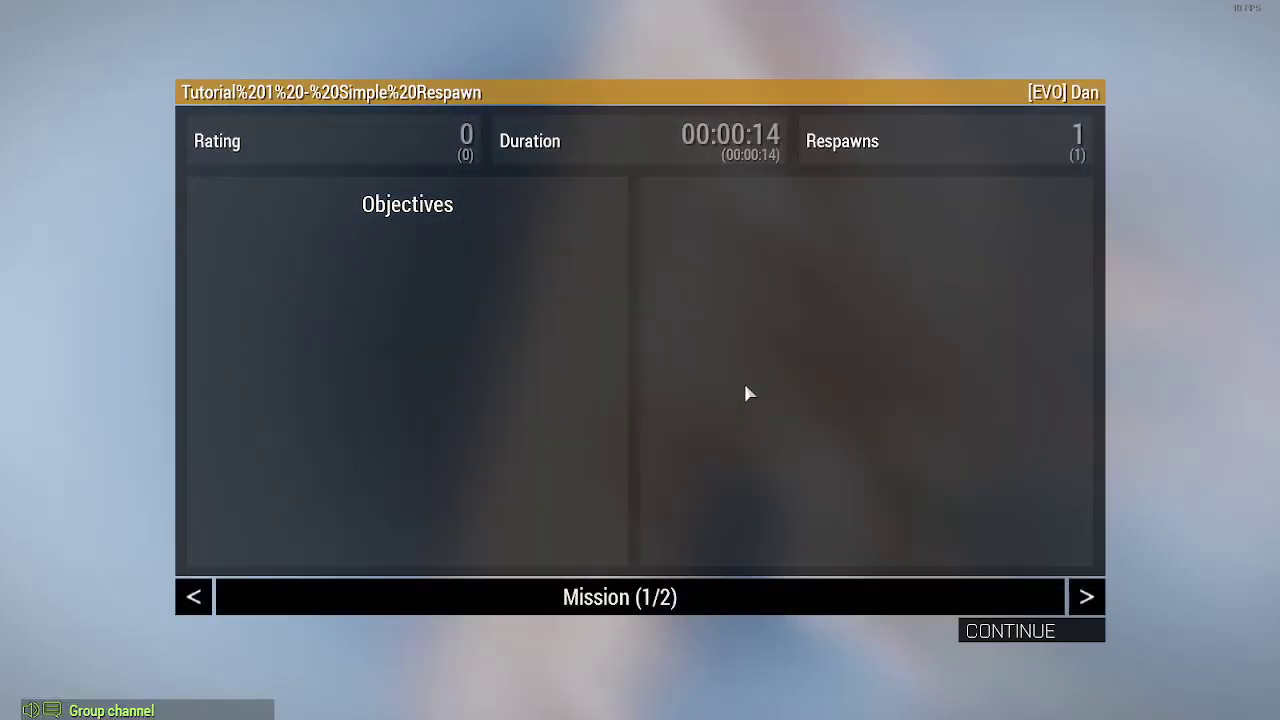
- Join as the OPFOR Ammo Bearer and respawn from the pause menu
{"action": "left_click", "coordinate": [1025, 629]}
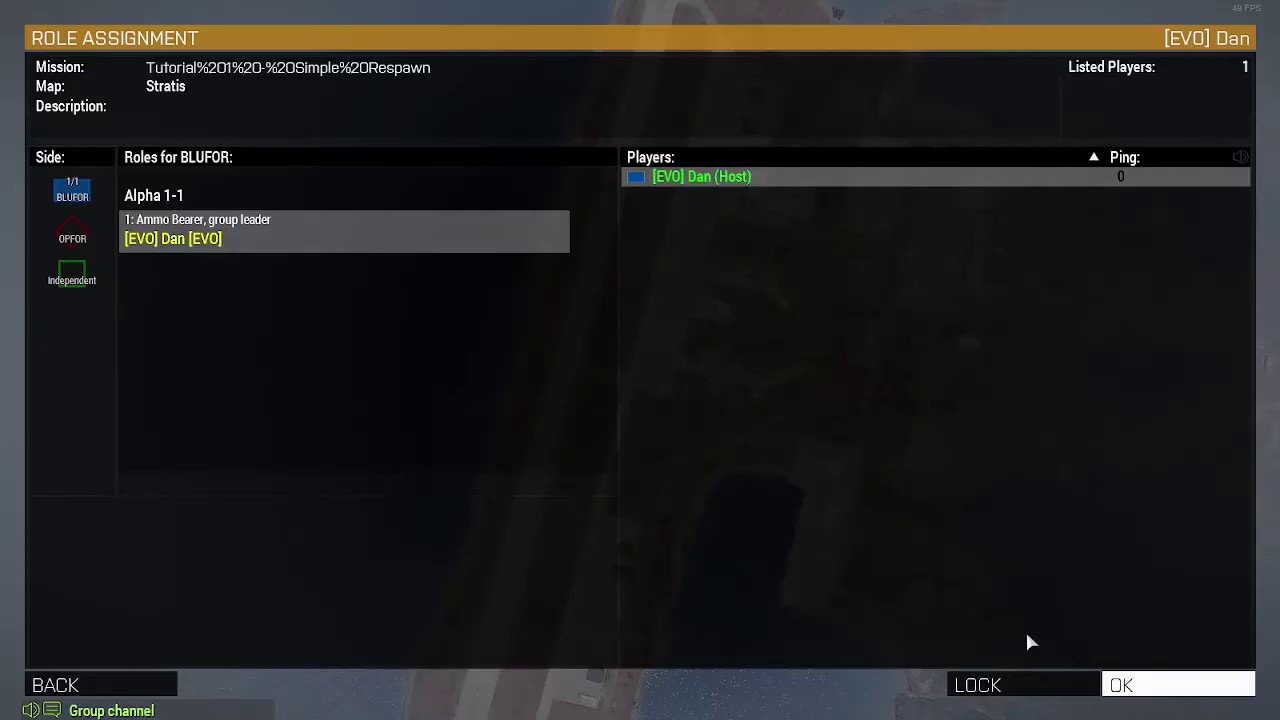
{"action": "left_click", "coordinate": [86, 240]}
{"action": "left_click", "coordinate": [295, 248]}
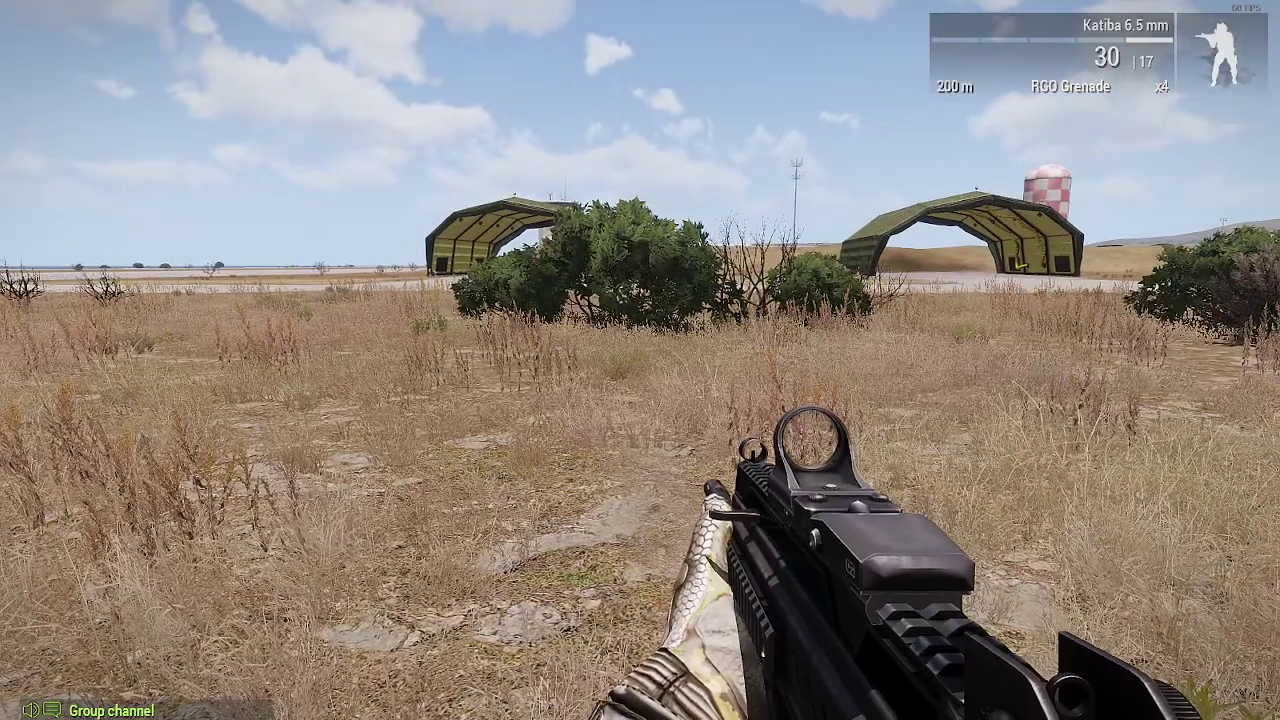
{"action": "key", "text": "Escape"}
{"action": "left_click", "coordinate": [300, 550]}
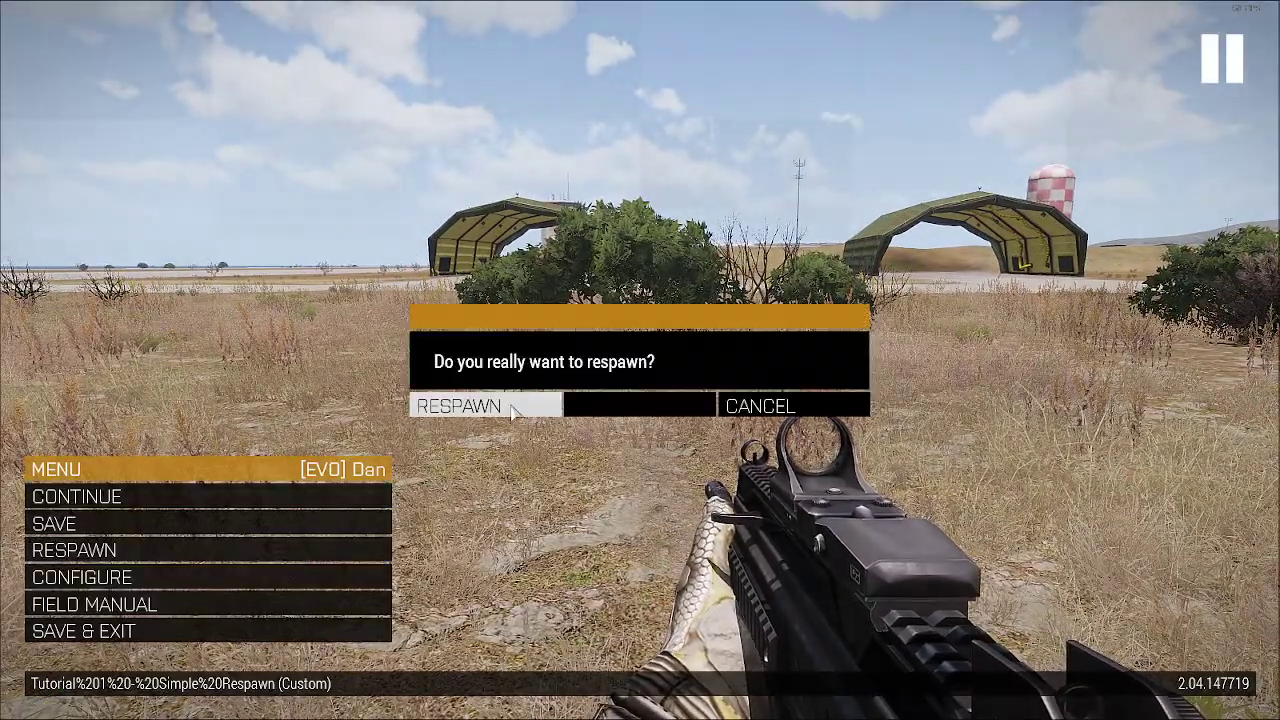
{"action": "left_click", "coordinate": [480, 403]}
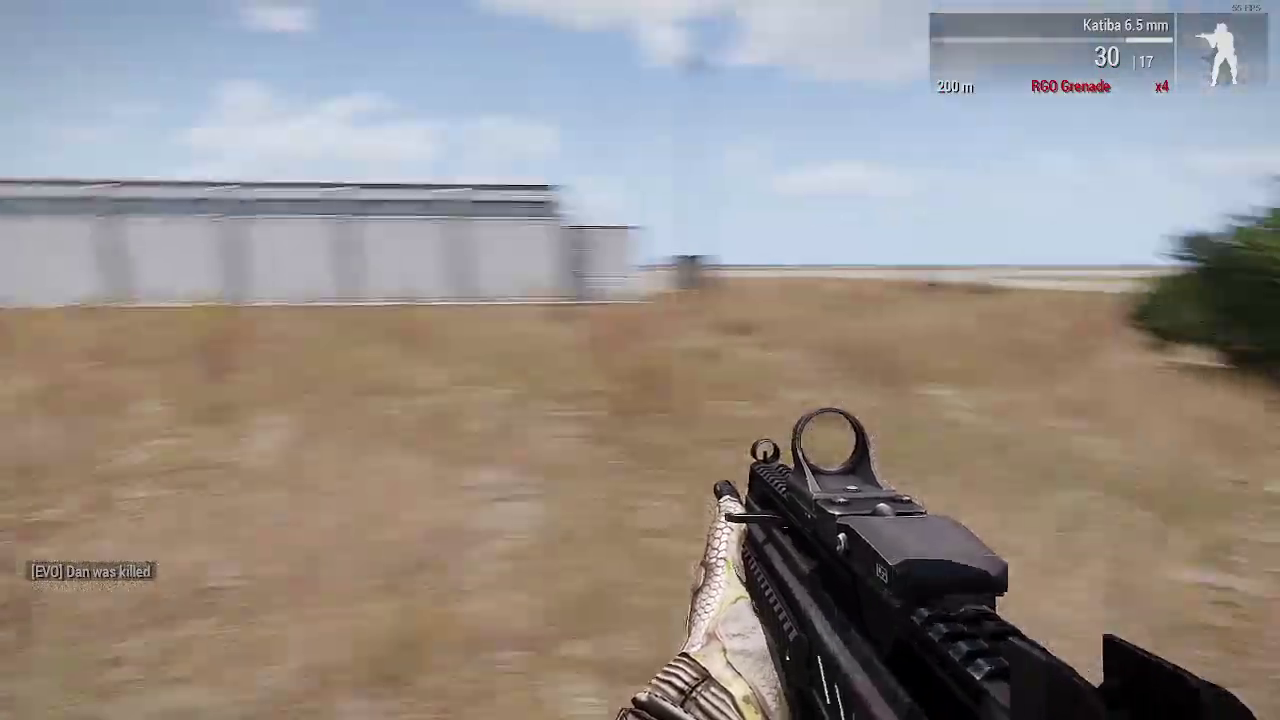
- Save and exit the mission, returning to role assignment
{"action": "key", "text": "Escape"}
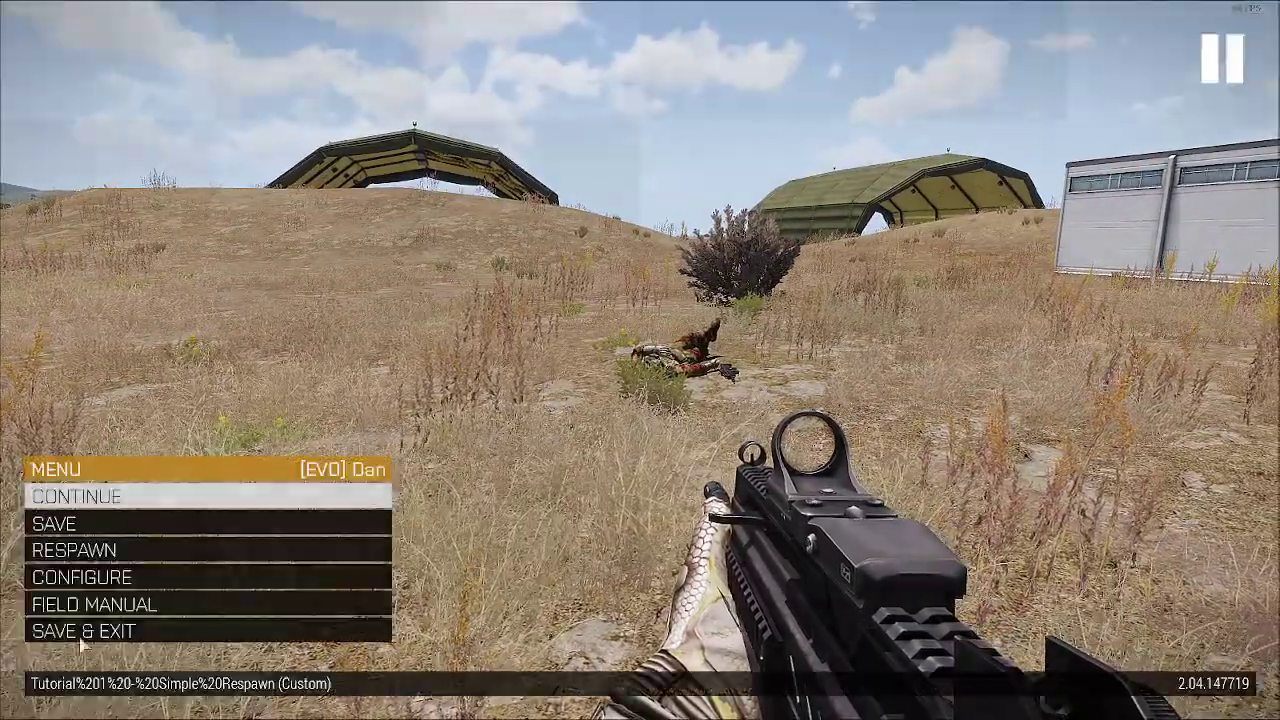
{"action": "left_click", "coordinate": [145, 631]}
{"action": "left_click", "coordinate": [485, 334]}
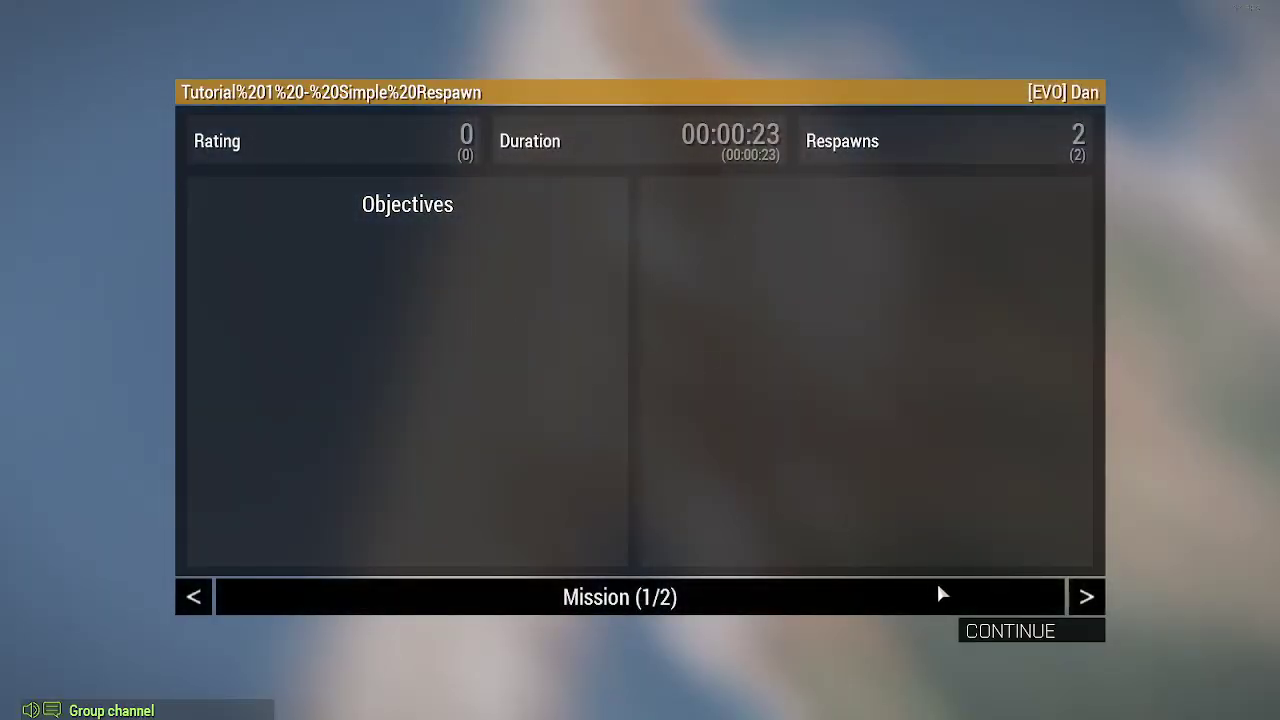
{"action": "left_click", "coordinate": [980, 631]}
- Start as the Independent Ammo Bearer, respawn, and walk to the previous body on the apron
{"action": "left_click", "coordinate": [90, 278]}
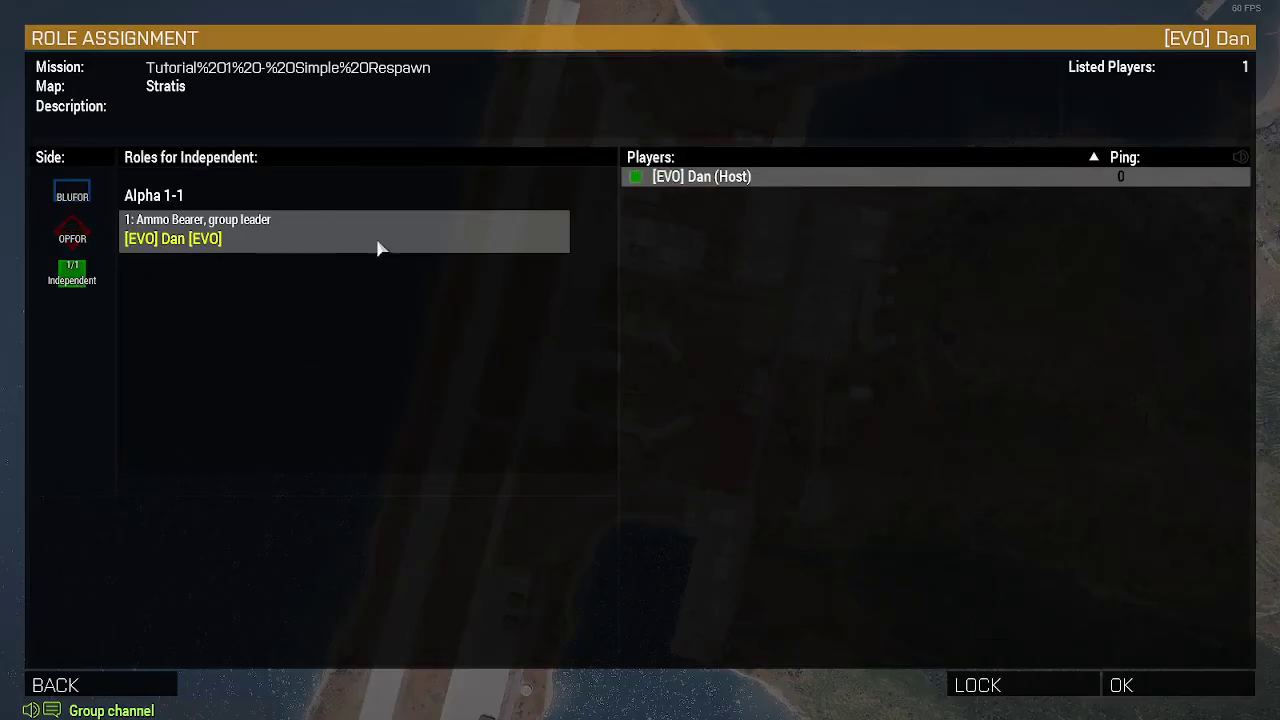
{"action": "left_click", "coordinate": [1146, 686]}
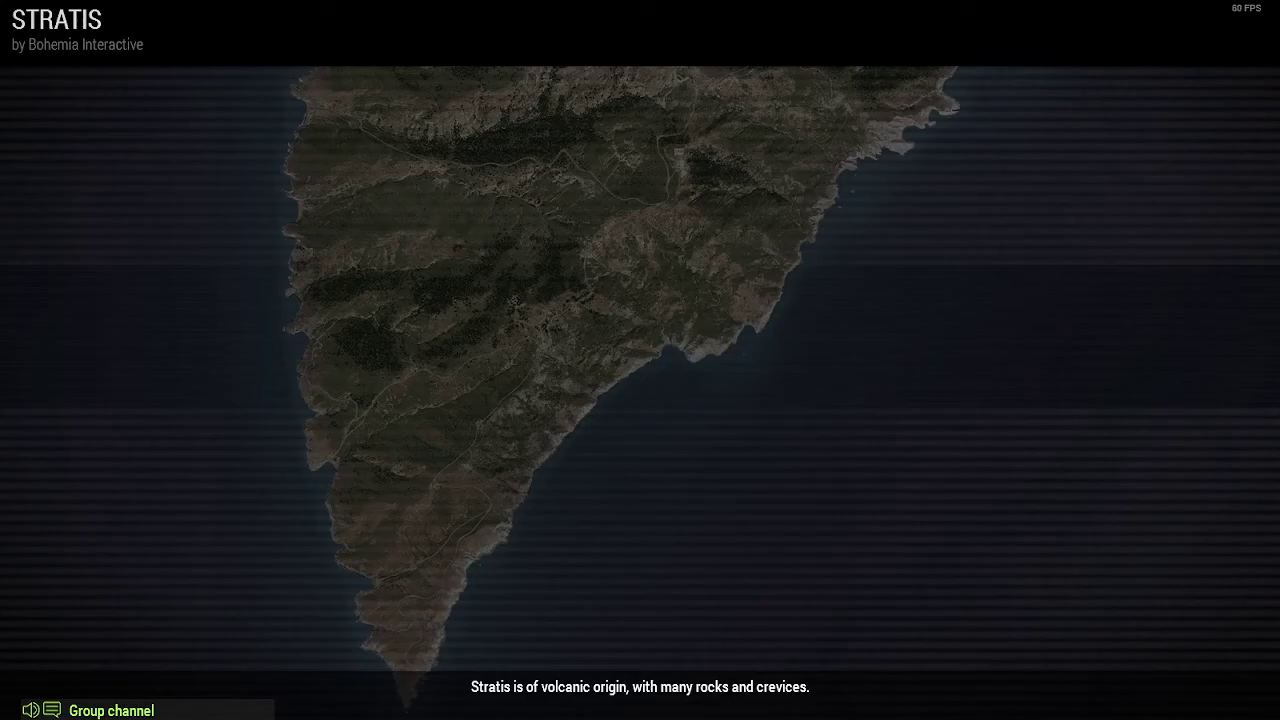
{"action": "key", "text": "Escape"}
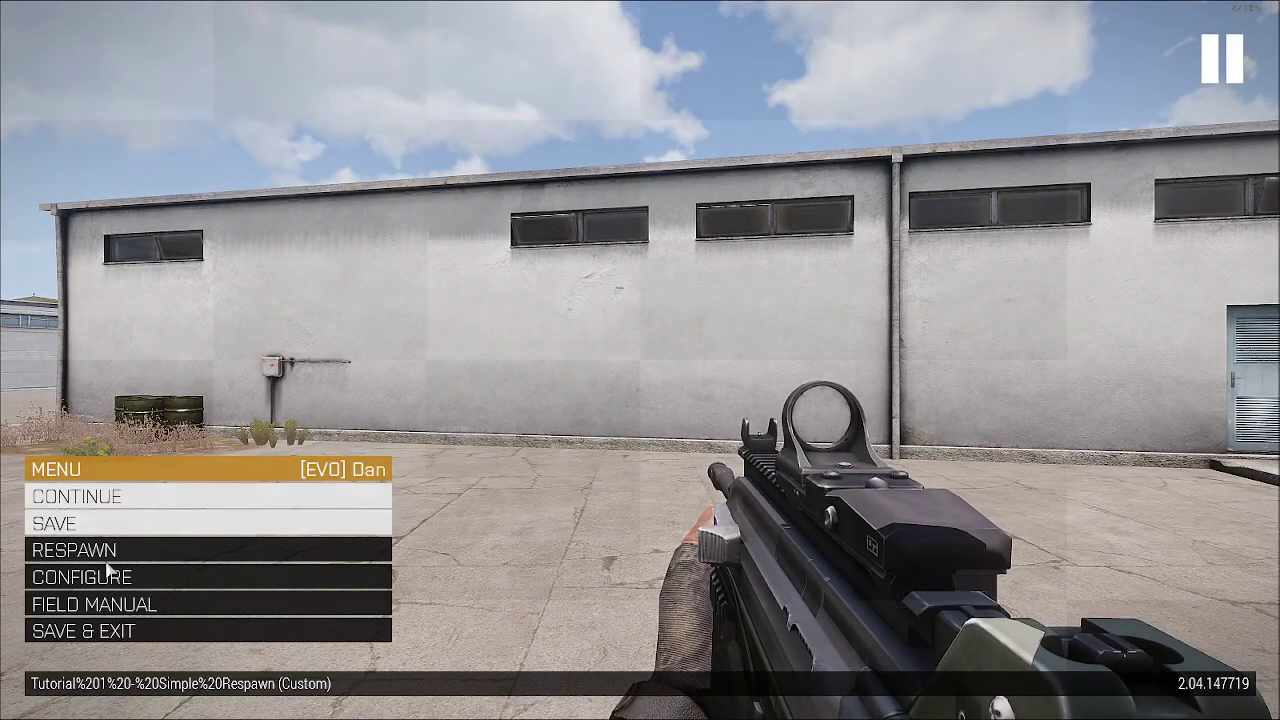
{"action": "left_click", "coordinate": [100, 550]}
{"action": "left_click", "coordinate": [520, 404]}
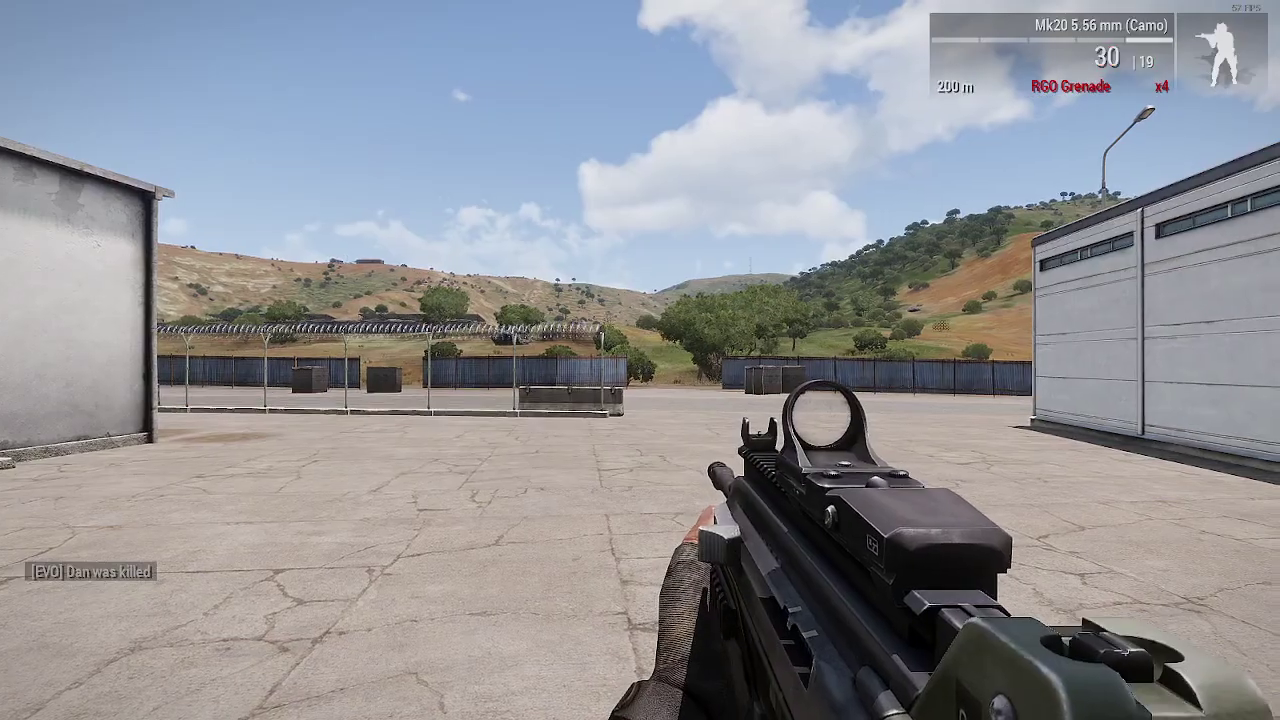
{"action": "key", "text": "w"}
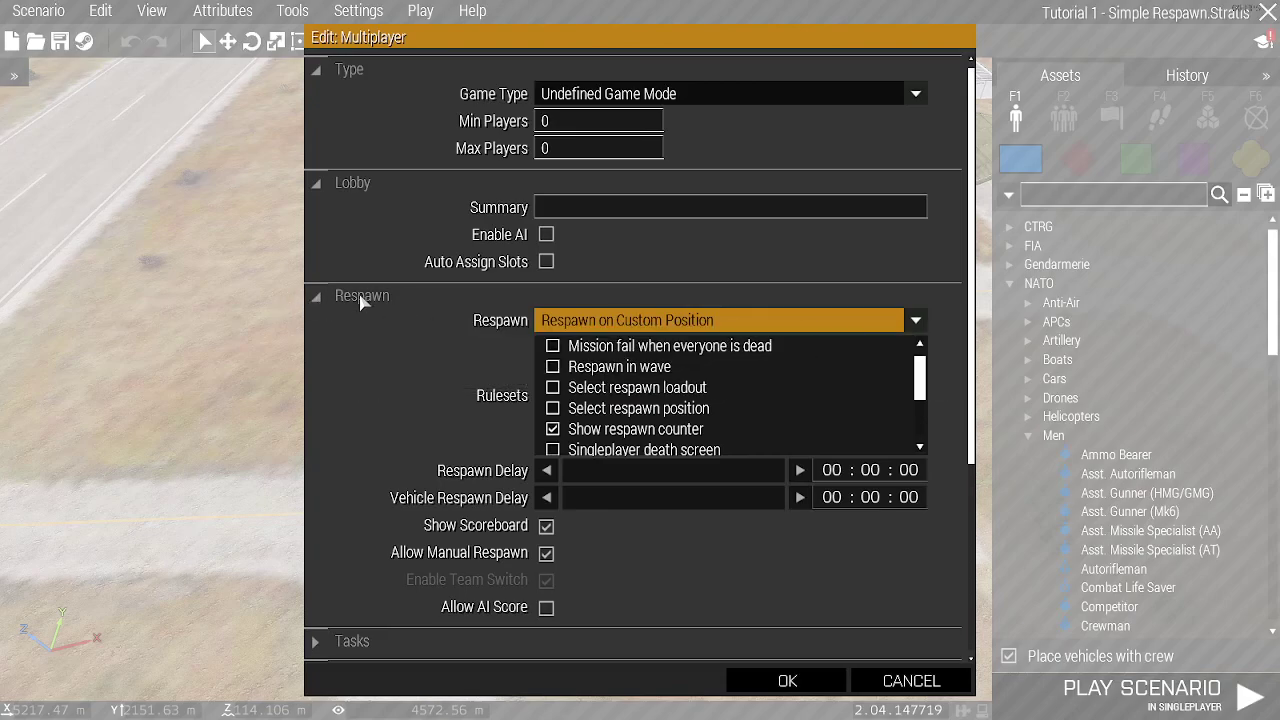
- Review the respawn modes in the Respawn dropdown, keeping Respawn on Custom Position
{"action": "left_click", "coordinate": [866, 320]}
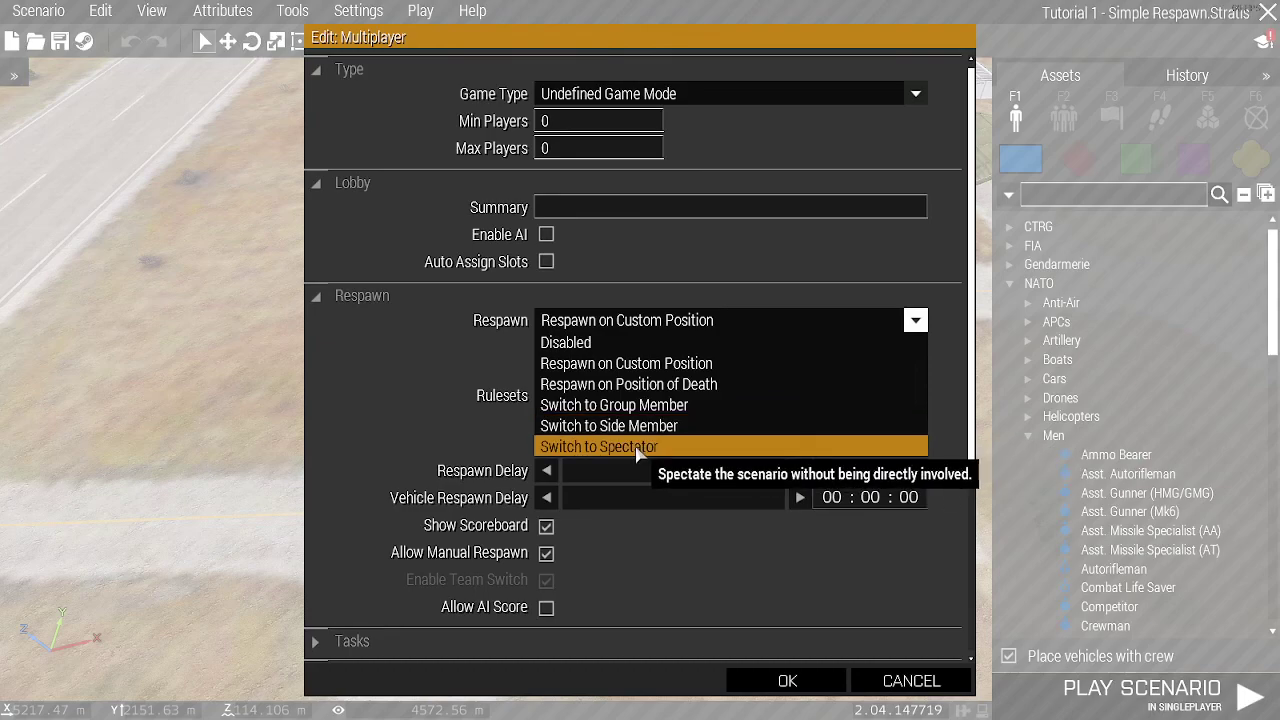
{"action": "left_click", "coordinate": [936, 323]}
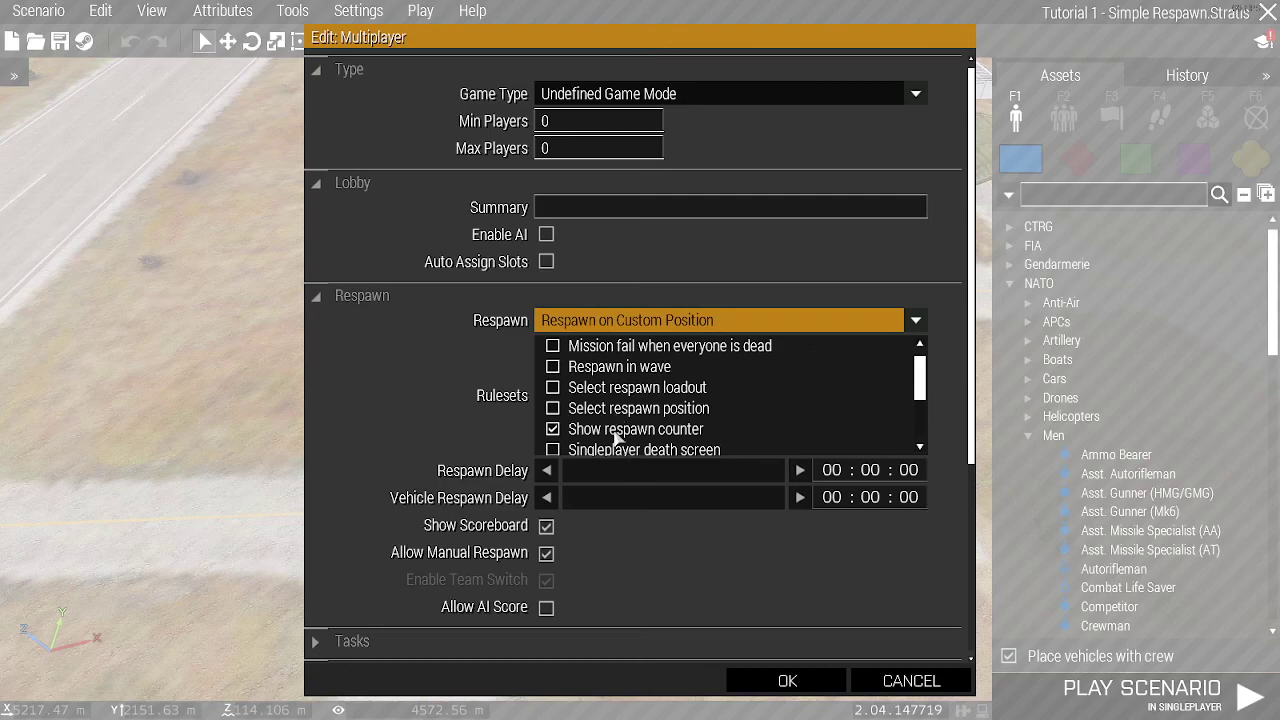
{"action": "scroll", "coordinate": [618, 438], "scroll_direction": "down", "scroll_amount": 2}
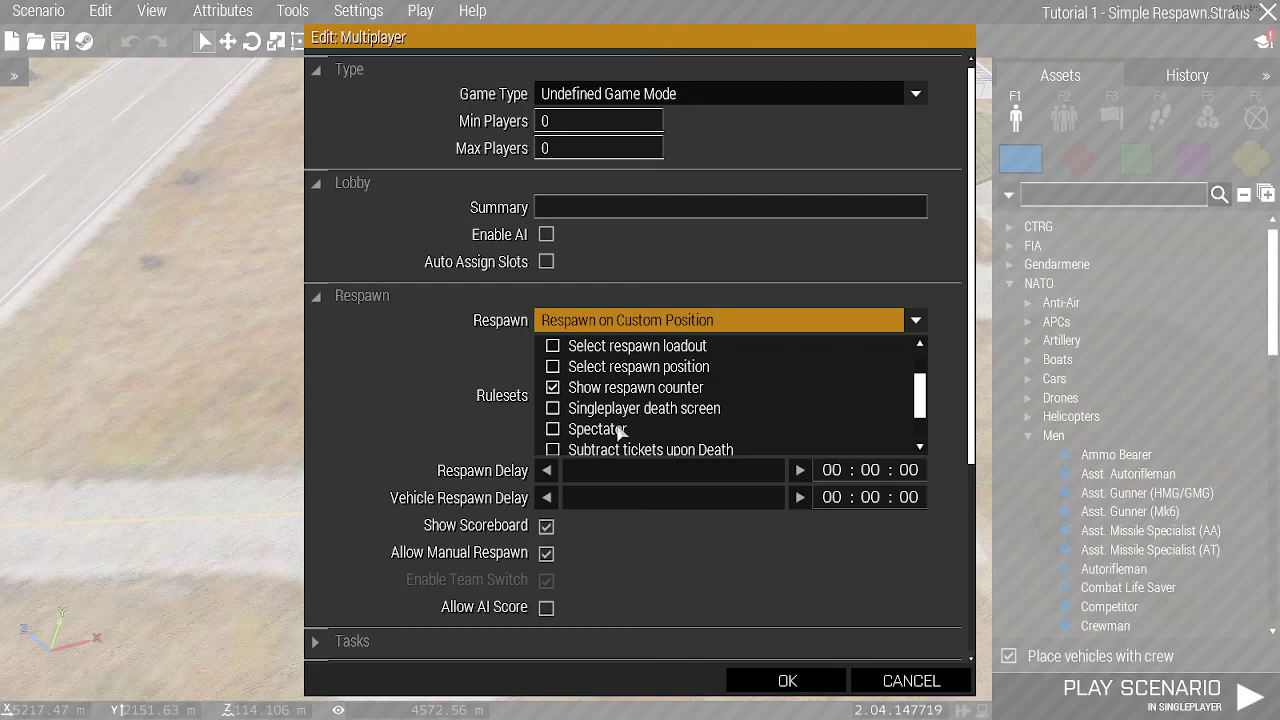
{"action": "scroll", "coordinate": [618, 438], "scroll_direction": "down", "scroll_amount": 2}
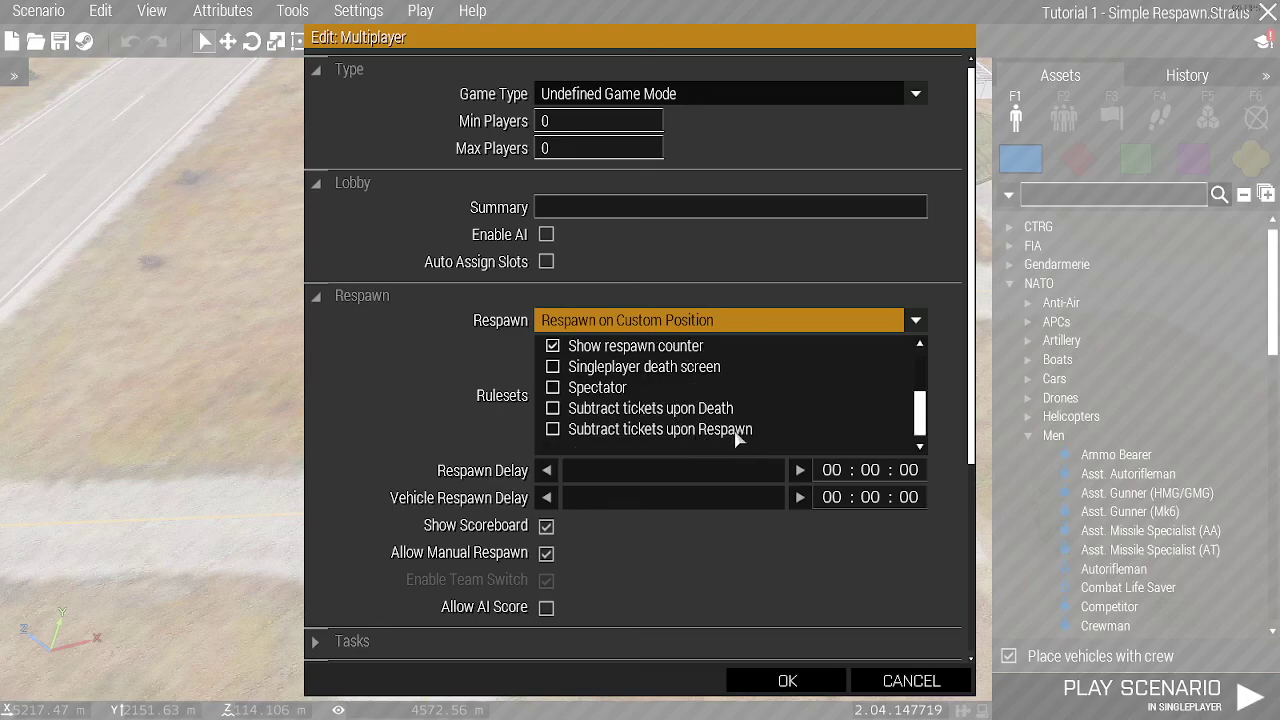
{"action": "mouse_move", "coordinate": [487, 478]}
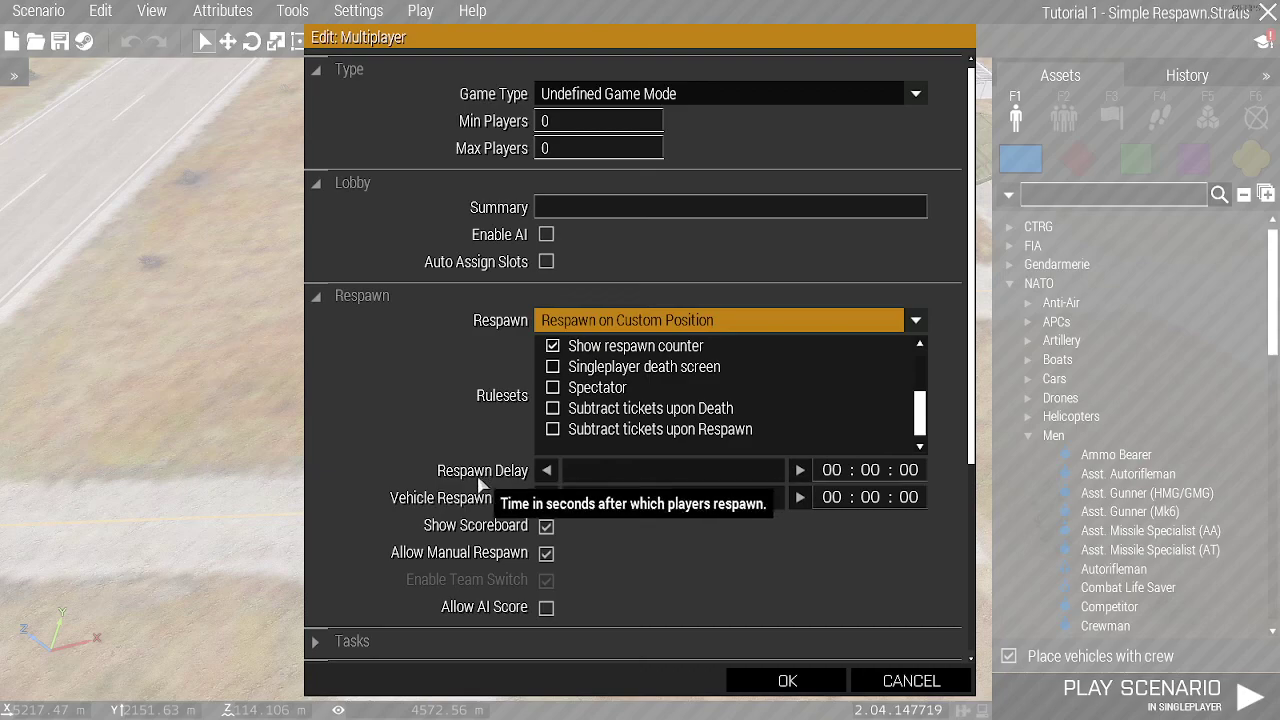
- Raise the Respawn Delay to 00:00:05, leaving Vehicle Respawn Delay at 00:00:00
{"action": "left_click", "coordinate": [801, 470]}
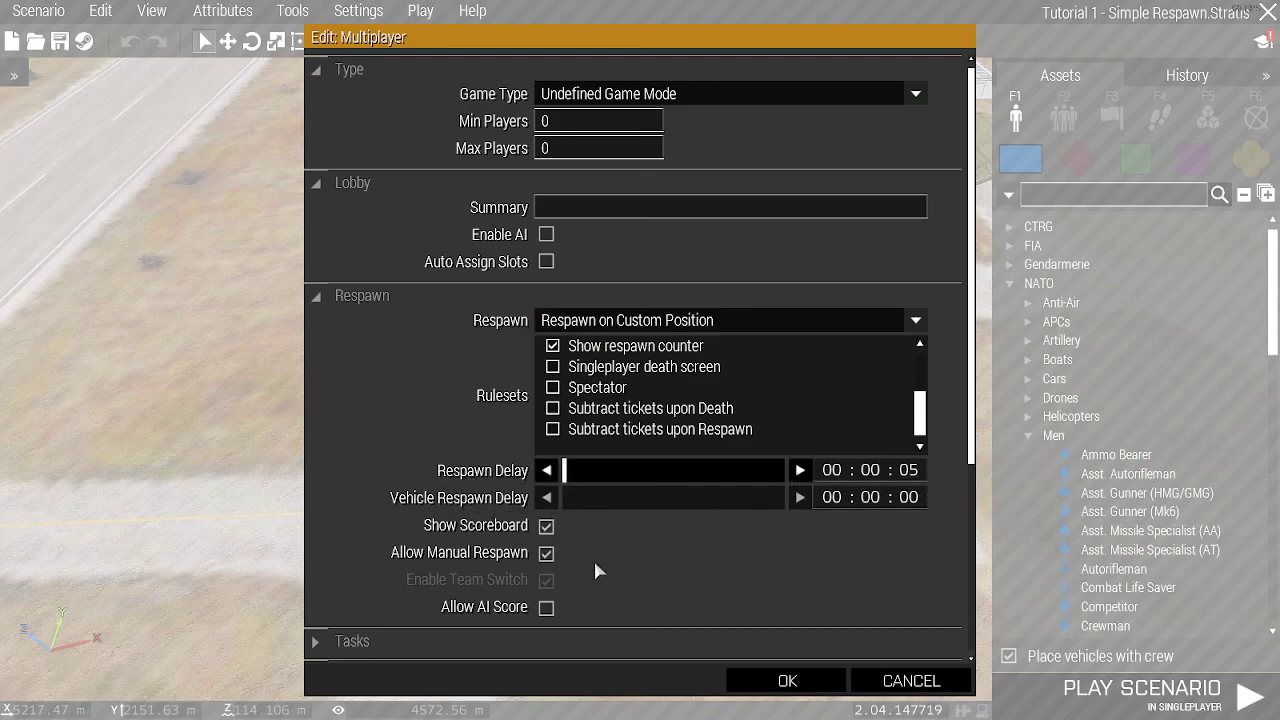
{"action": "mouse_move", "coordinate": [514, 500]}
{"action": "mouse_move", "coordinate": [493, 535]}
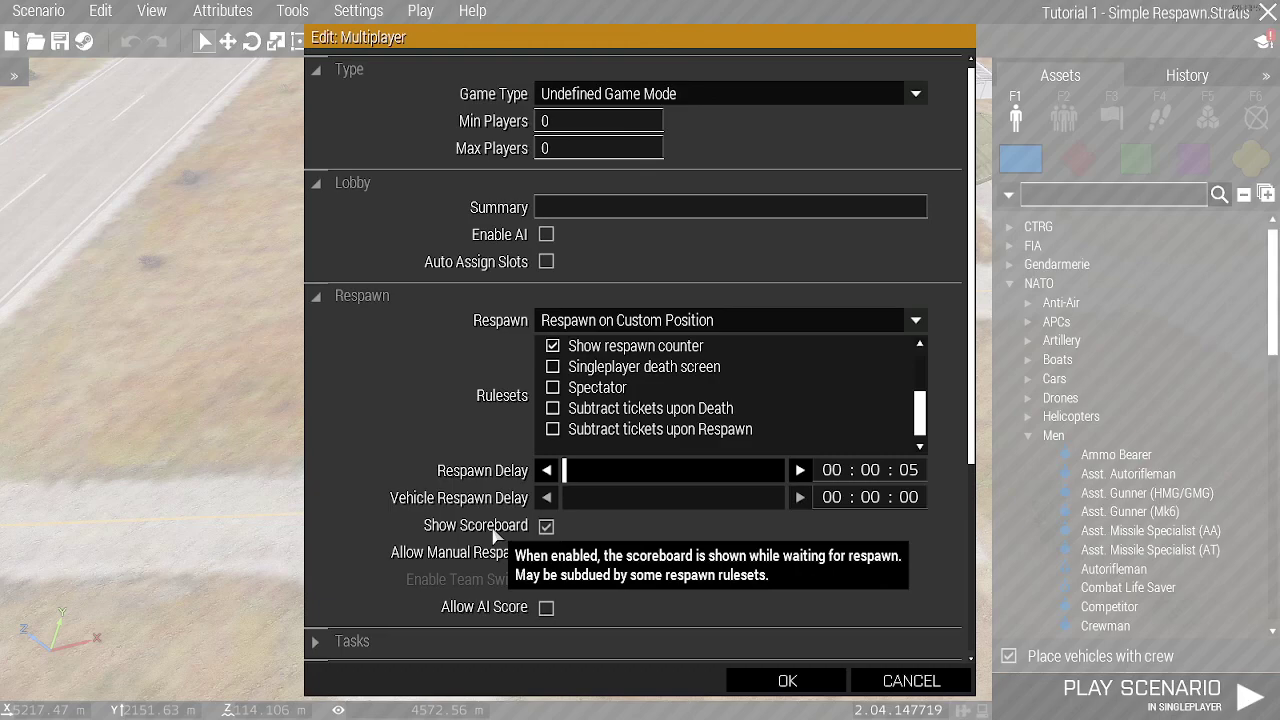
{"action": "mouse_move", "coordinate": [495, 562]}
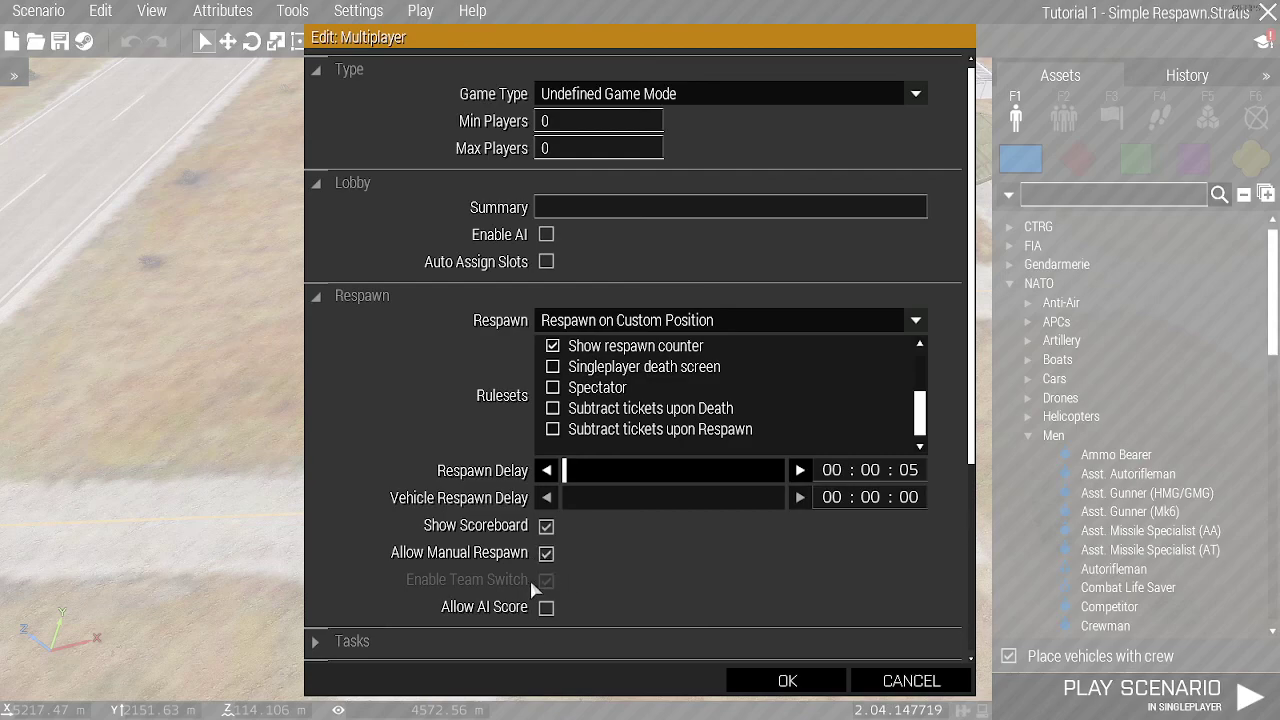
{"action": "mouse_move", "coordinate": [520, 590]}
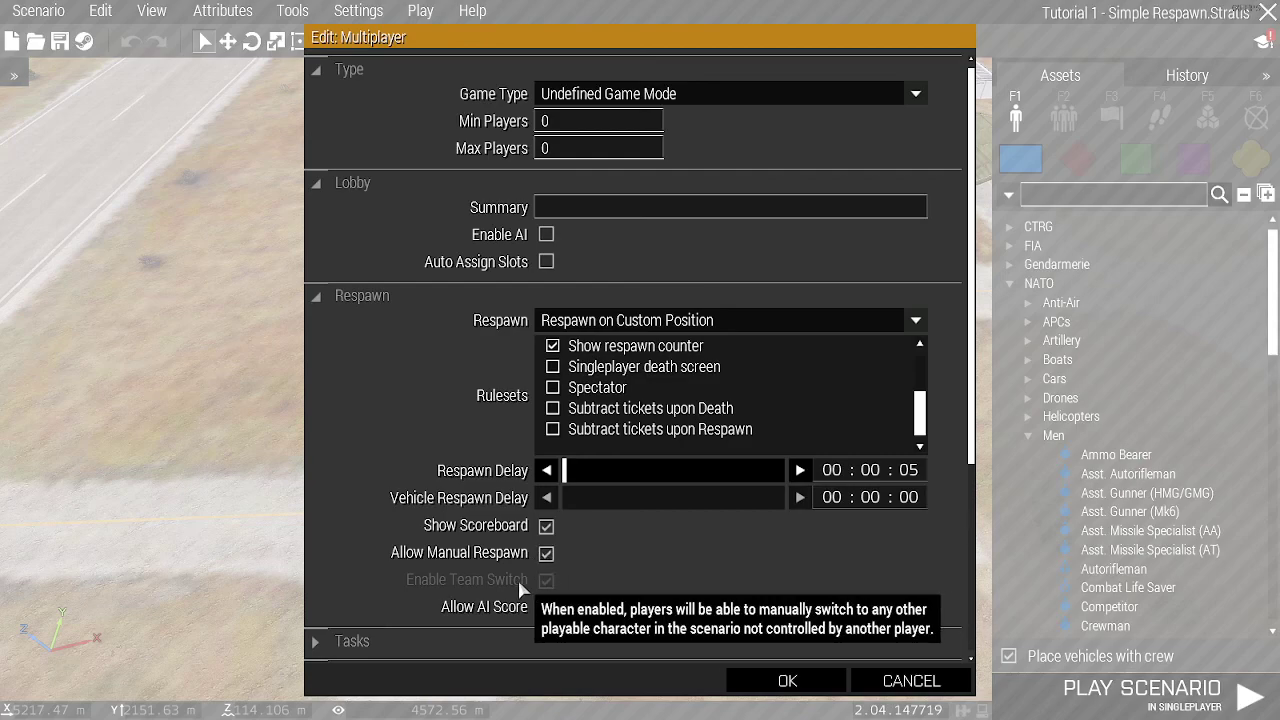
{"action": "mouse_move", "coordinate": [490, 620]}
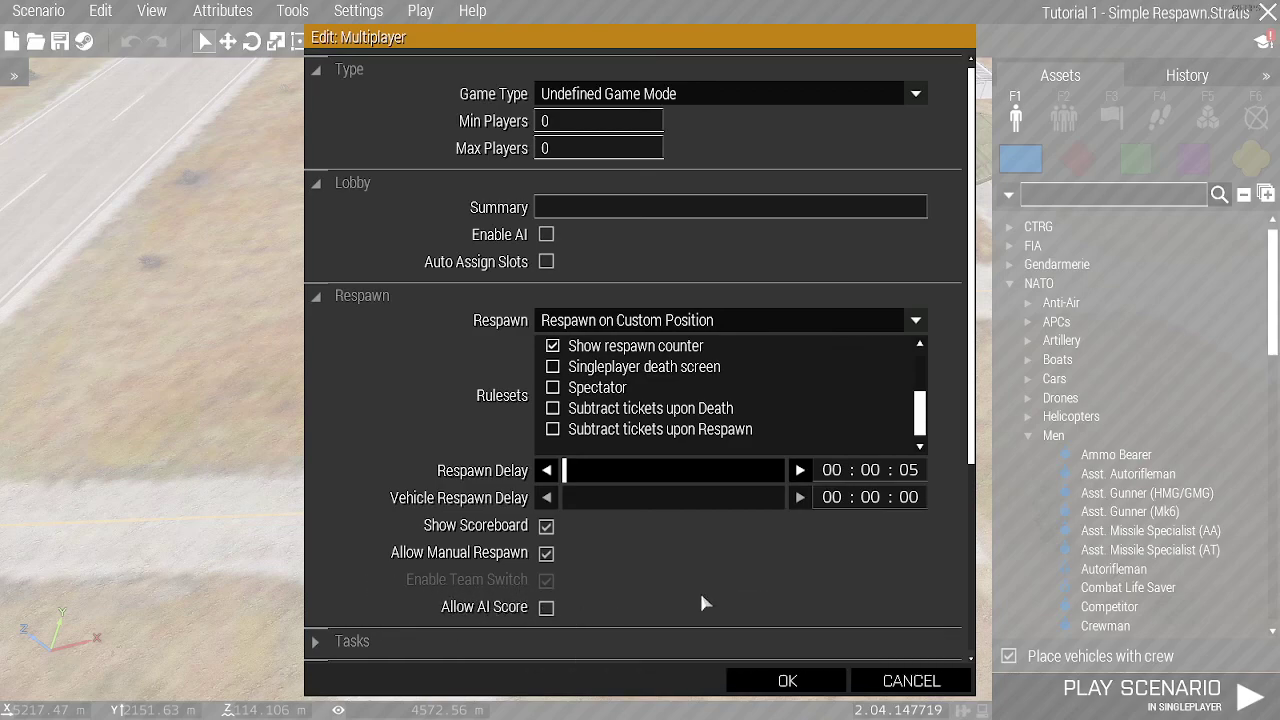
- Apply the multiplayer settings, then bring up the Scenario menu's Export options
{"action": "left_click", "coordinate": [782, 680]}
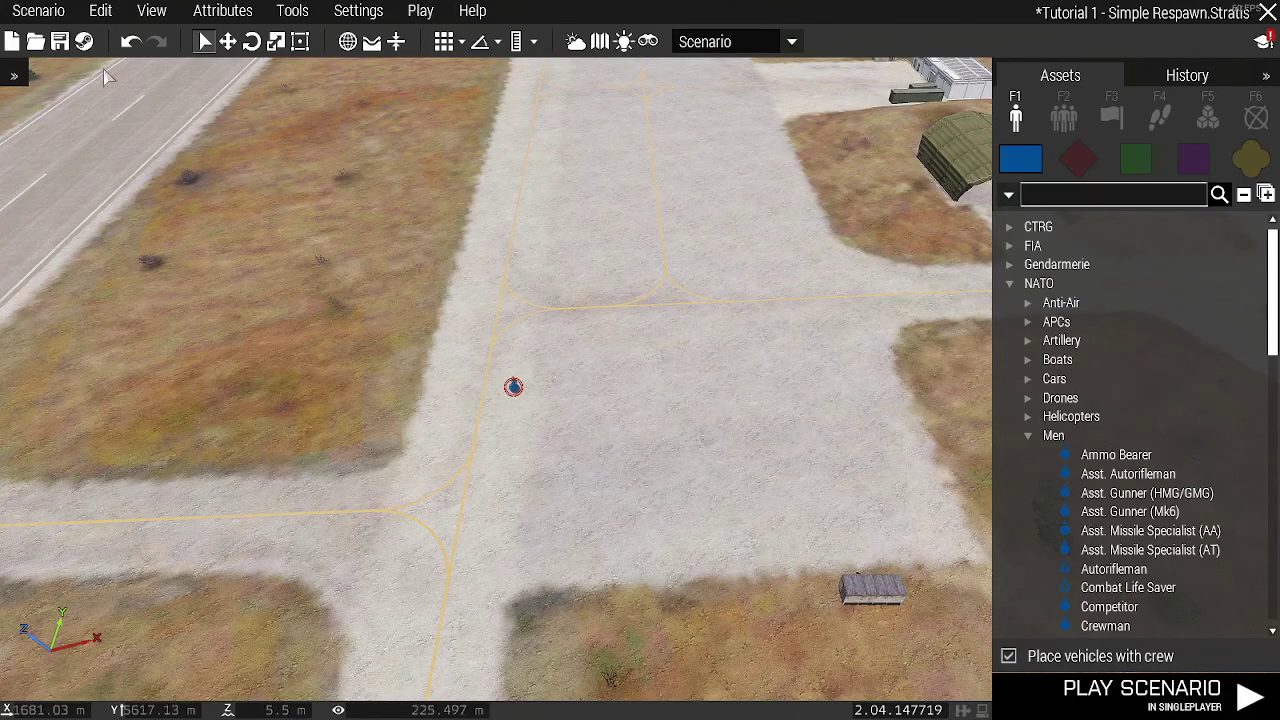
{"action": "left_click", "coordinate": [33, 11]}
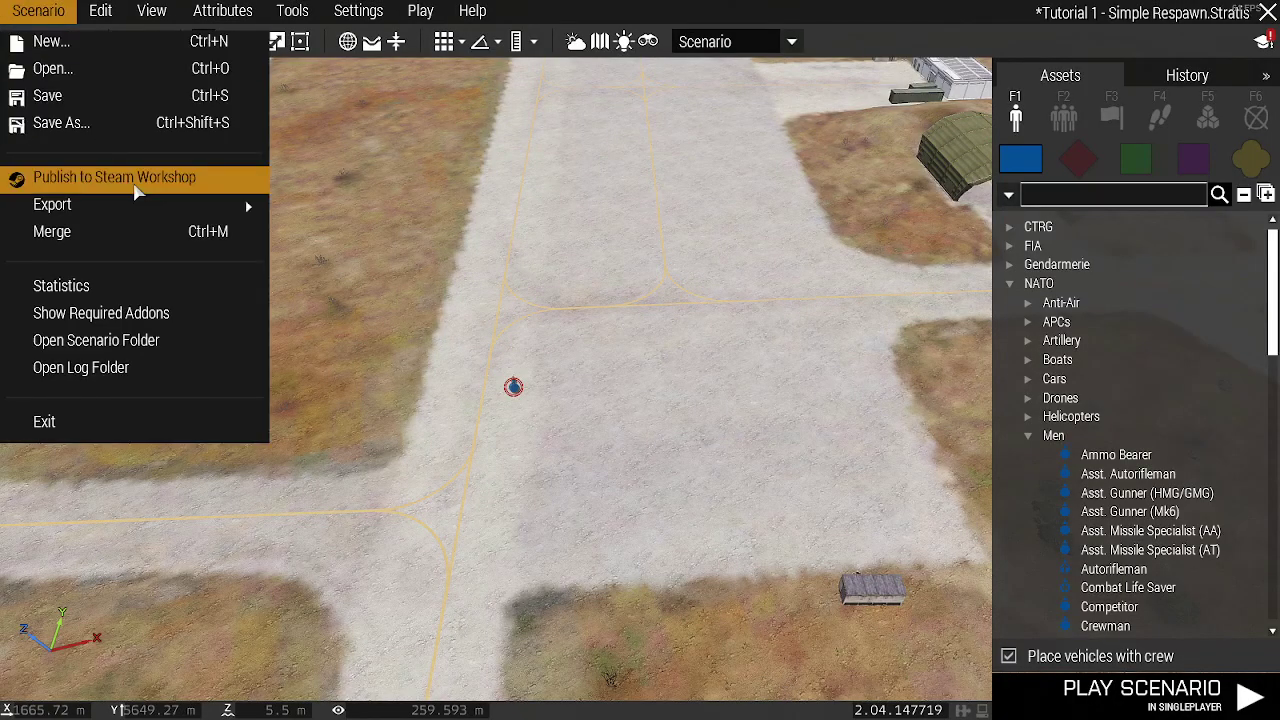
{"action": "mouse_move", "coordinate": [137, 203]}
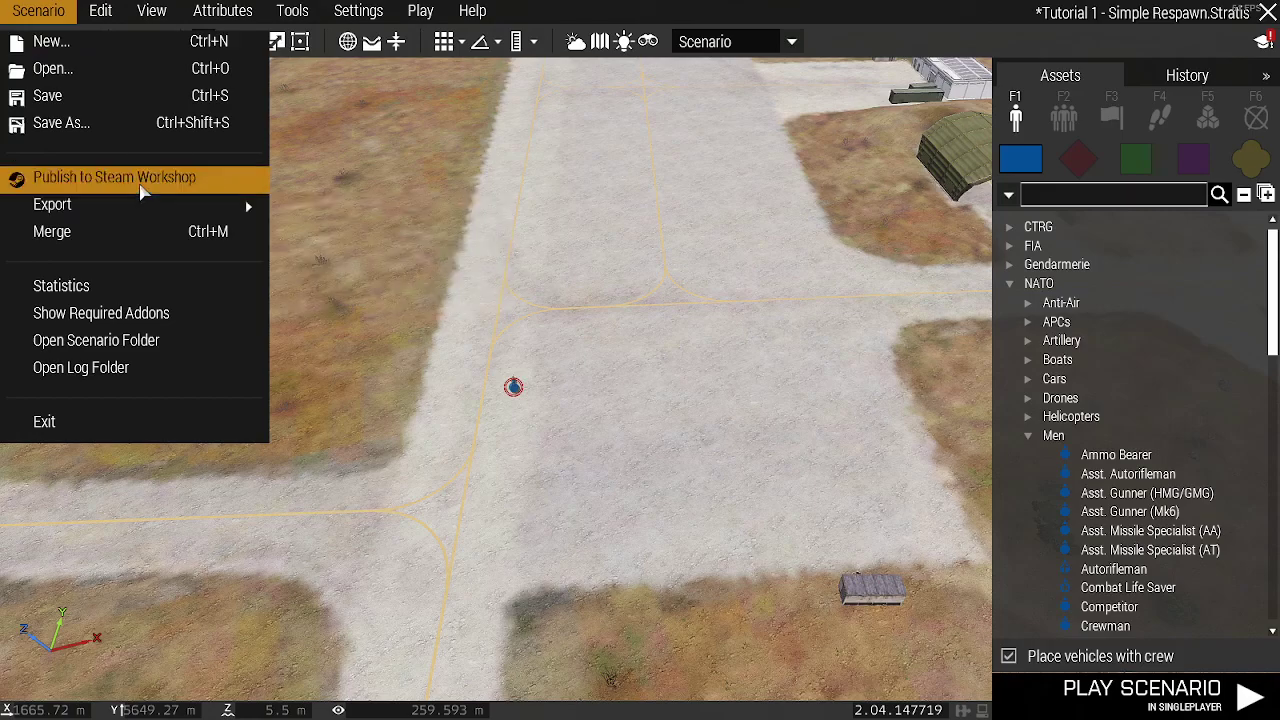